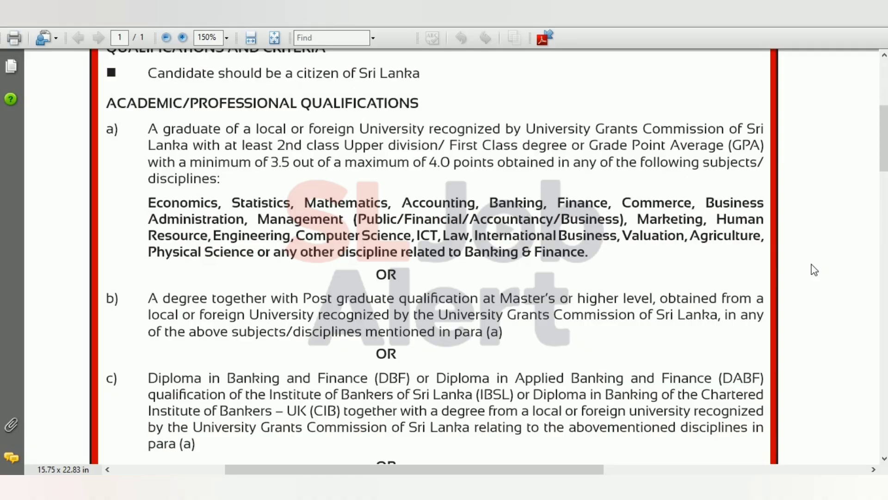
Step: Scroll the advert PDF down to the Age limits (18 to below 28) and Method of Selection sections
scroll(814, 270, down, 1)
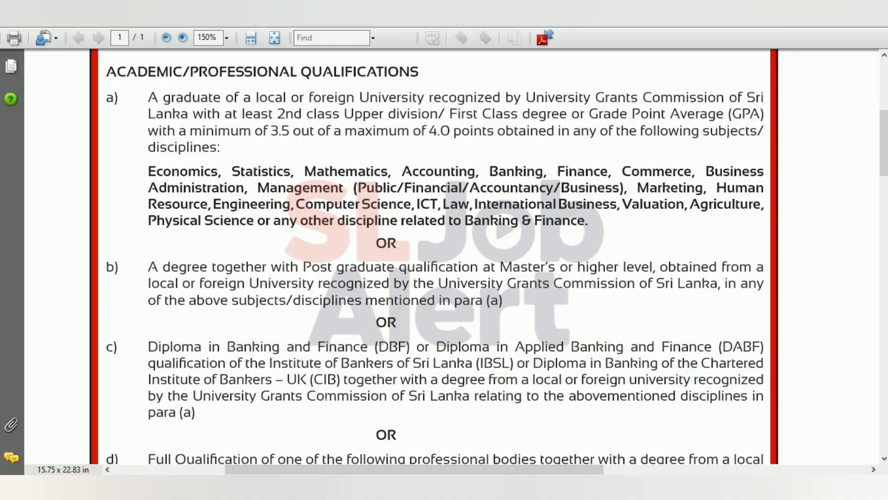
scroll(325, 397, down, 5)
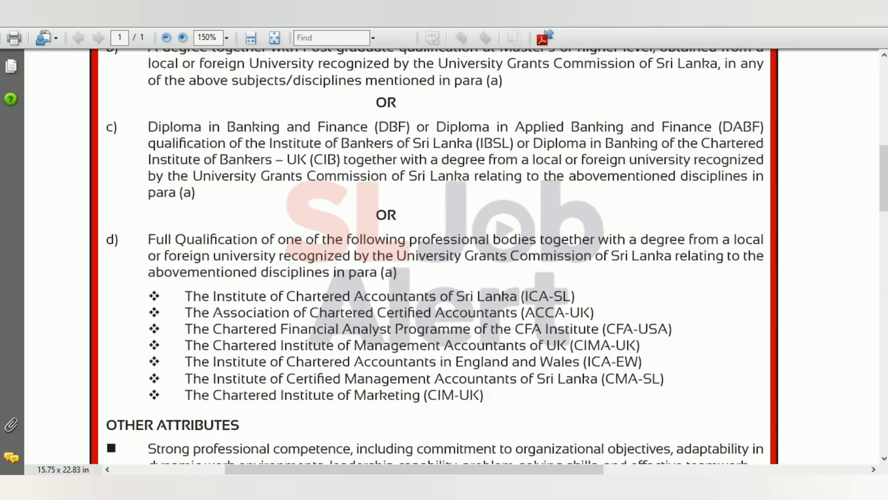
scroll(433, 255, down, 5)
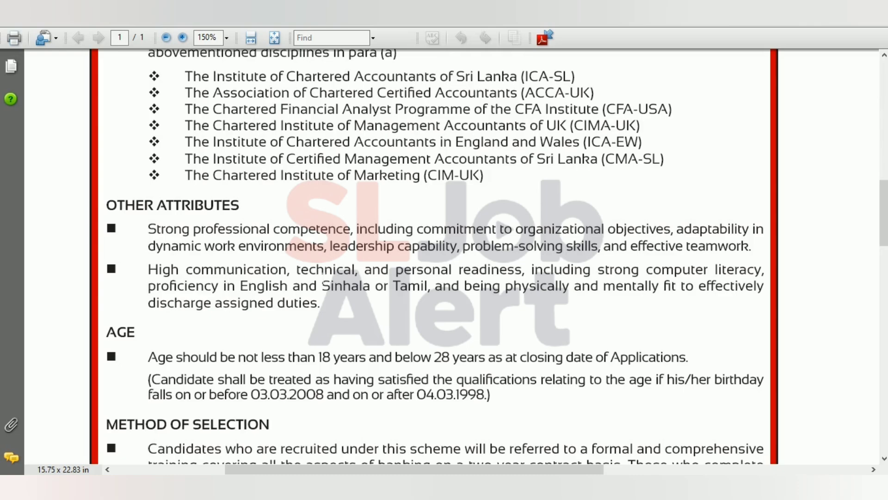
scroll(444, 257, down, 1)
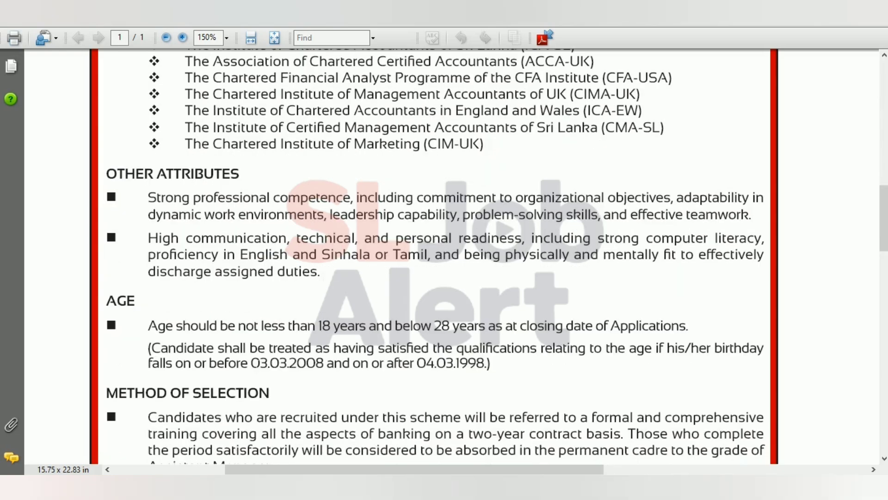
scroll(574, 65, down, 3)
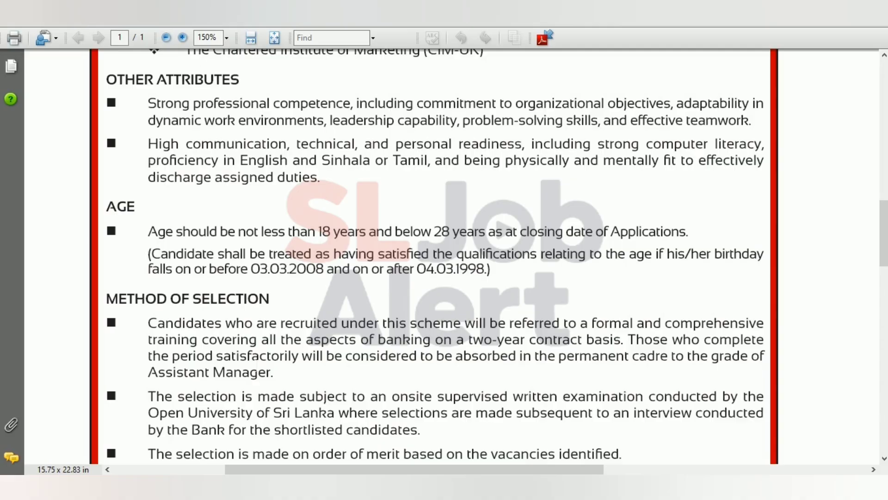
Step: Scroll the advert to the Paper I and Paper II examination outline table and its conditions
scroll(444, 254, down, 5)
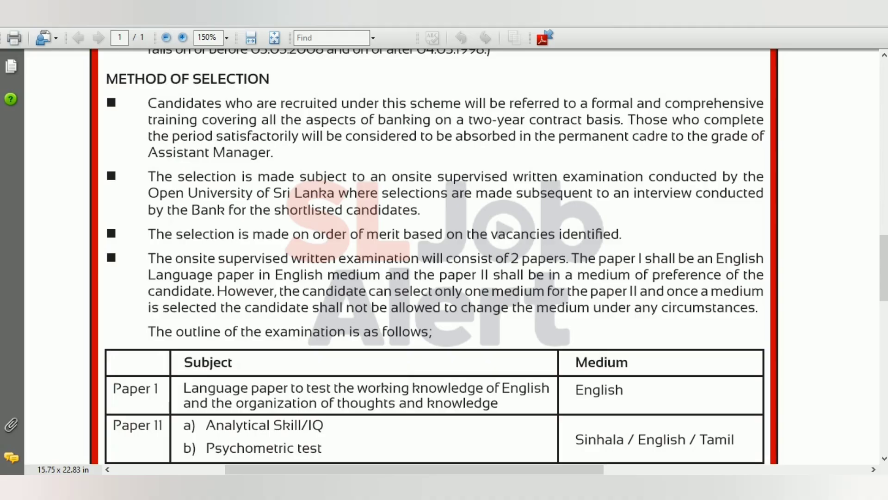
scroll(408, 386, down, 3)
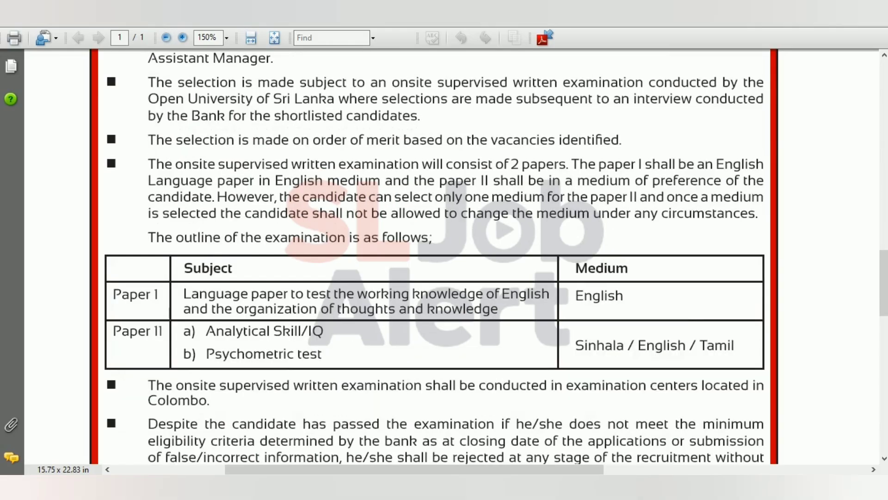
scroll(408, 386, down, 2)
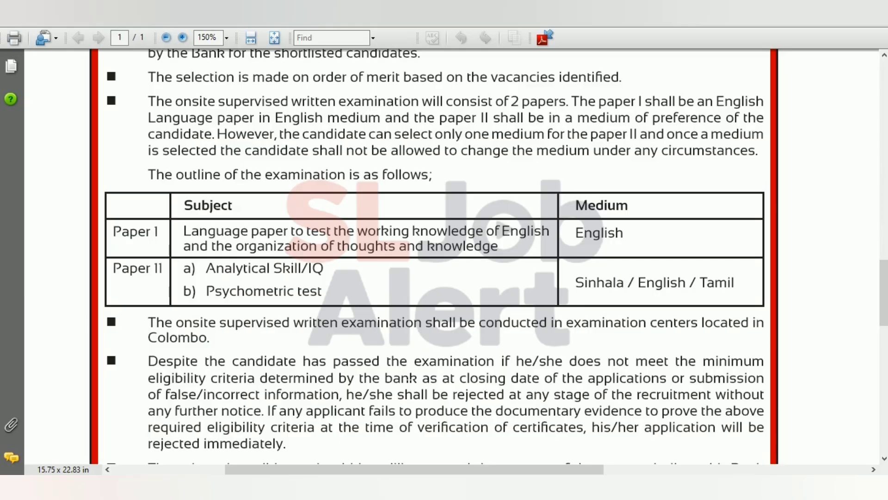
Step: Bring the advert's APPLICATIONS section, with the ou.ac.lk link and 03.03.2026 closing date, into view
scroll(409, 378, down, 3)
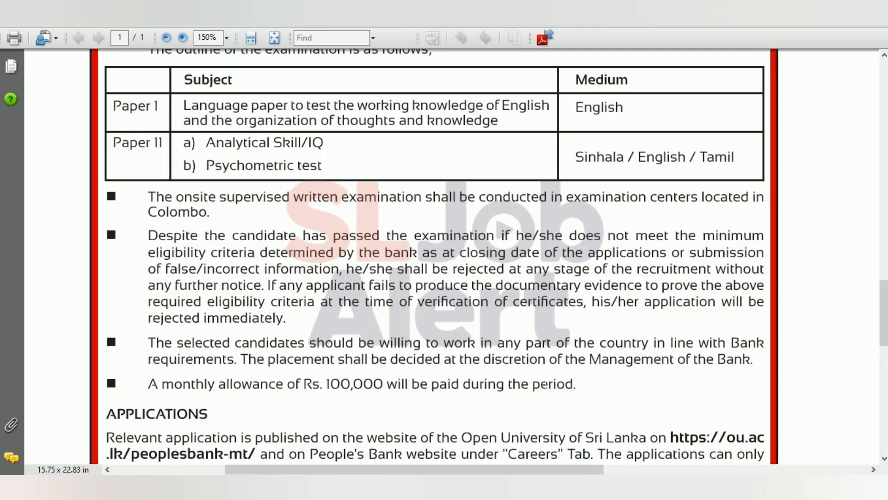
scroll(574, 389, down, 5)
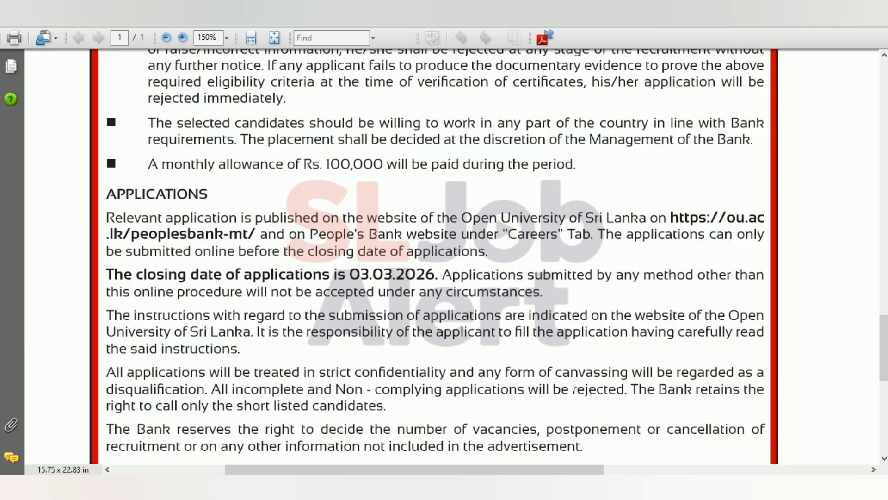
scroll(435, 255, down, 1)
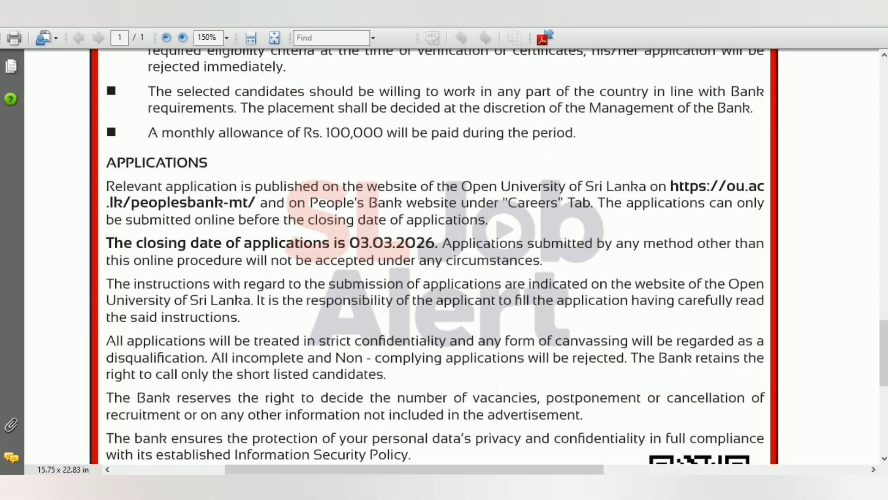
scroll(489, 382, down, 3)
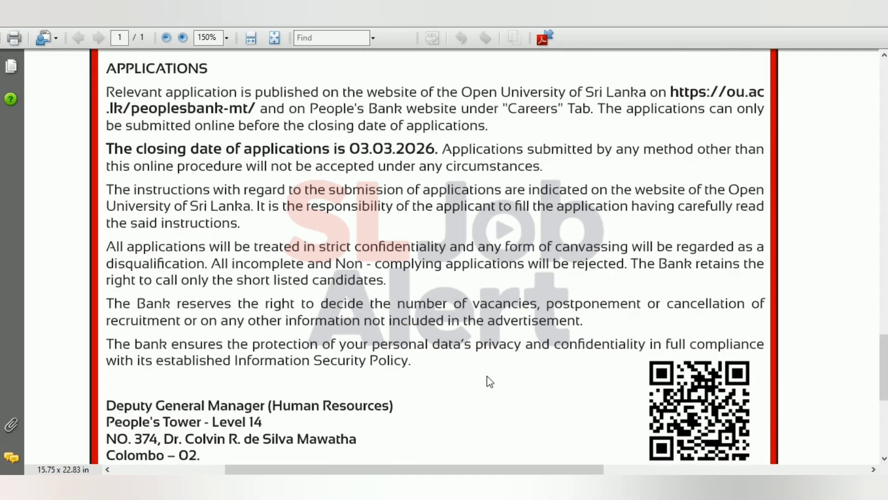
scroll(489, 382, up, 1)
scroll(495, 384, up, 1)
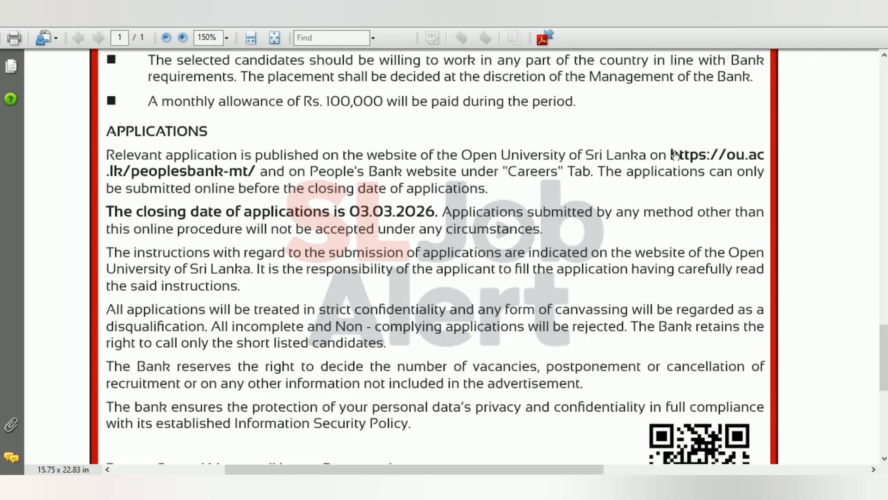
Step: Select the application web address in the advert and scroll the recruitment page to its important dates
drag(668, 154, 259, 171)
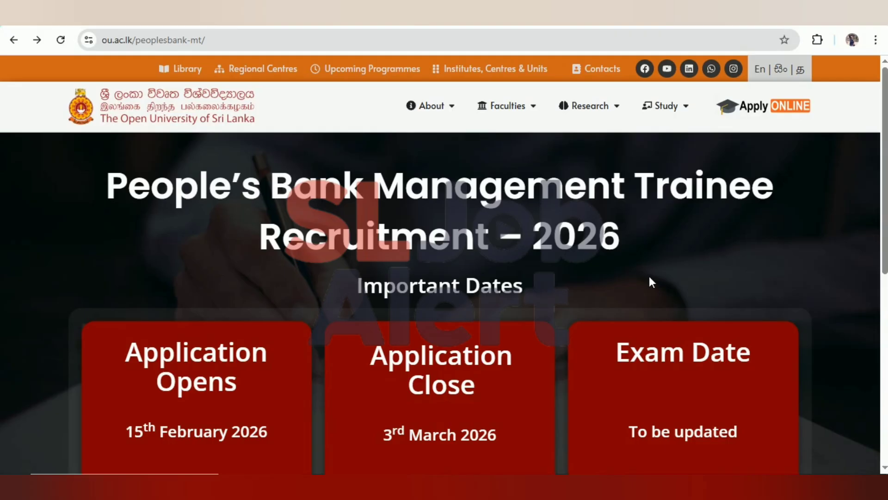
scroll(650, 277, down, 1)
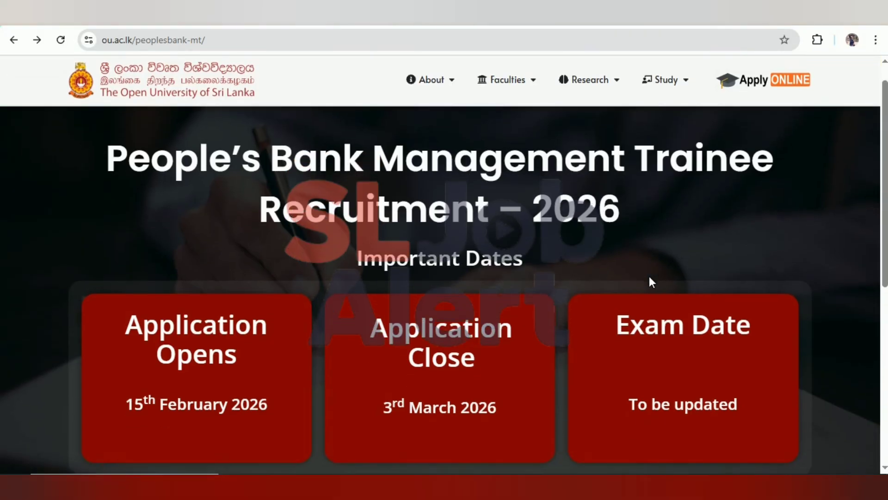
scroll(650, 277, down, 2)
scroll(649, 277, up, 3)
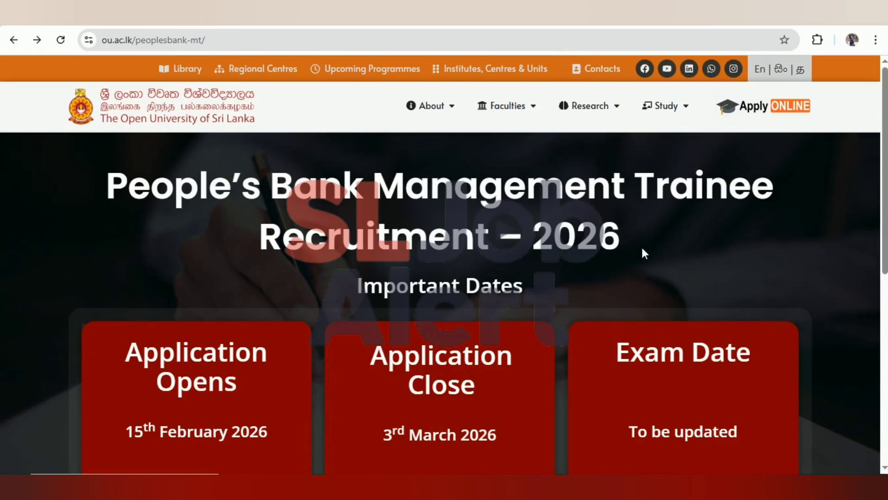
scroll(644, 253, down, 2)
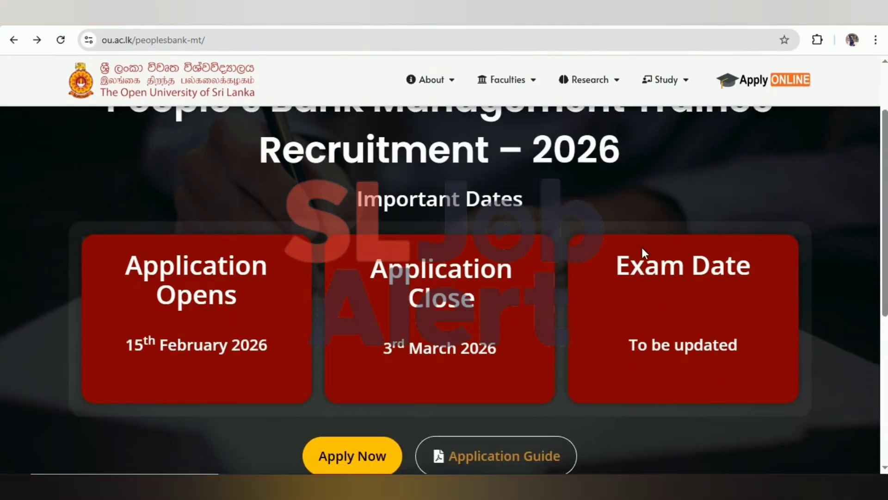
scroll(644, 252, up, 1)
scroll(641, 253, down, 1)
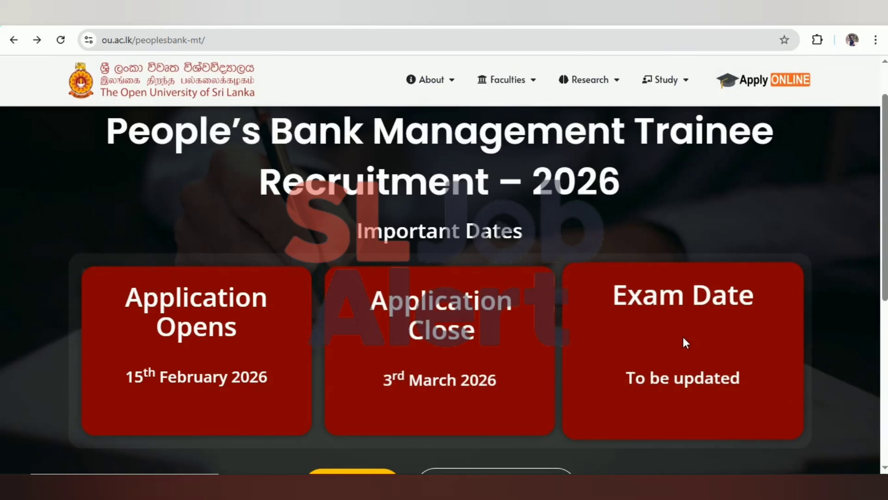
scroll(684, 338, down, 1)
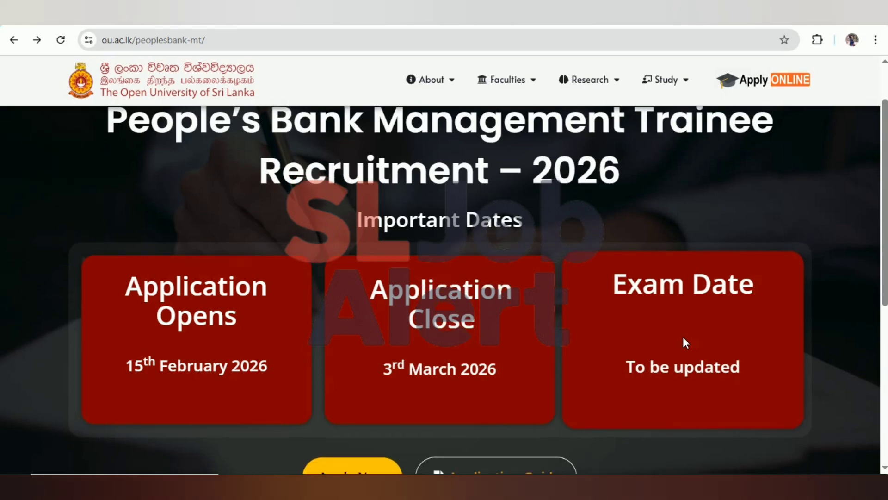
scroll(278, 278, down, 2)
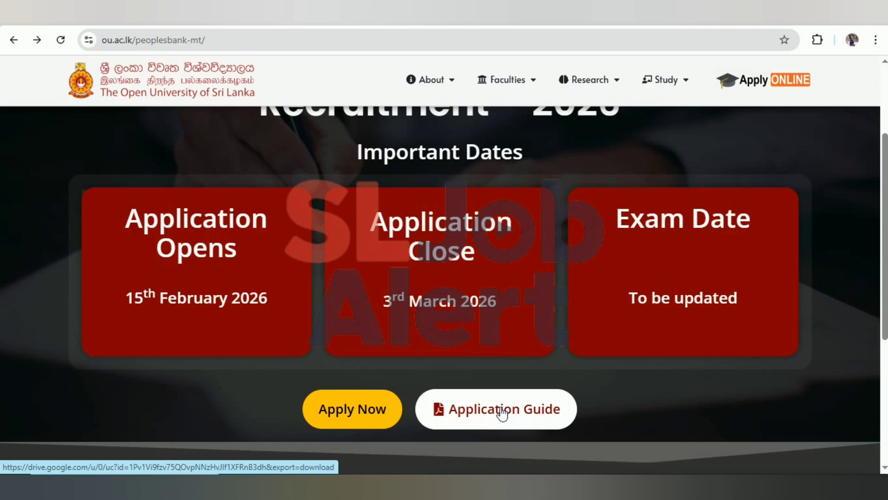
Step: Open the online application portal and scroll through its 6-step application process
click(355, 420)
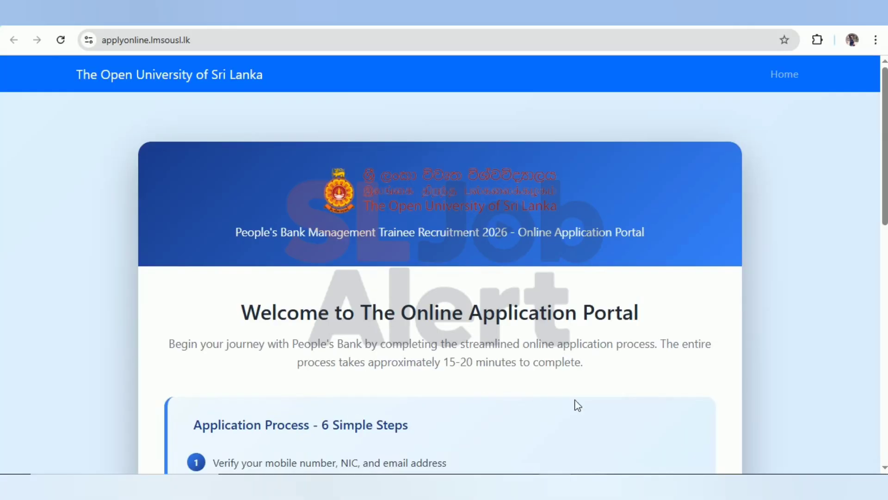
scroll(578, 405, down, 3)
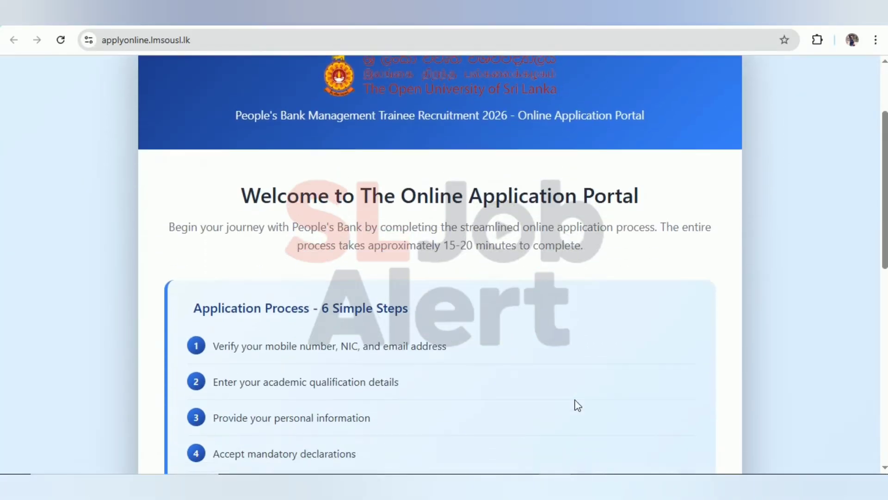
scroll(578, 405, down, 2)
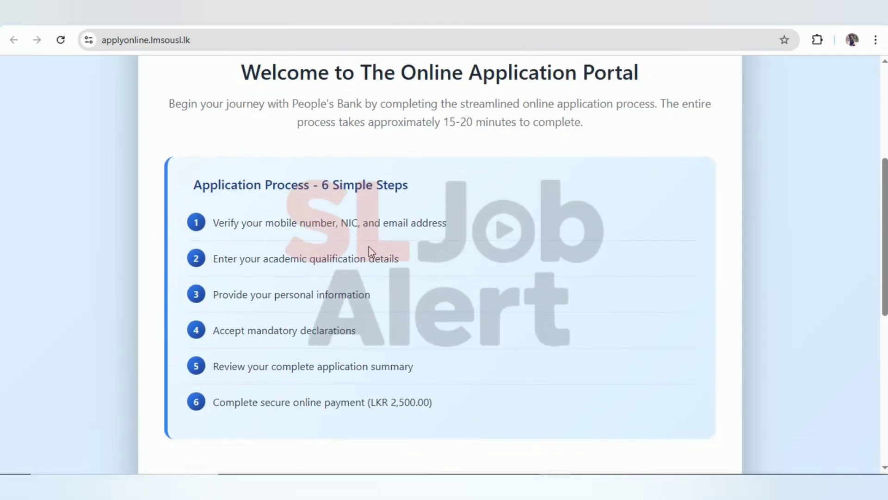
scroll(369, 246, down, 1)
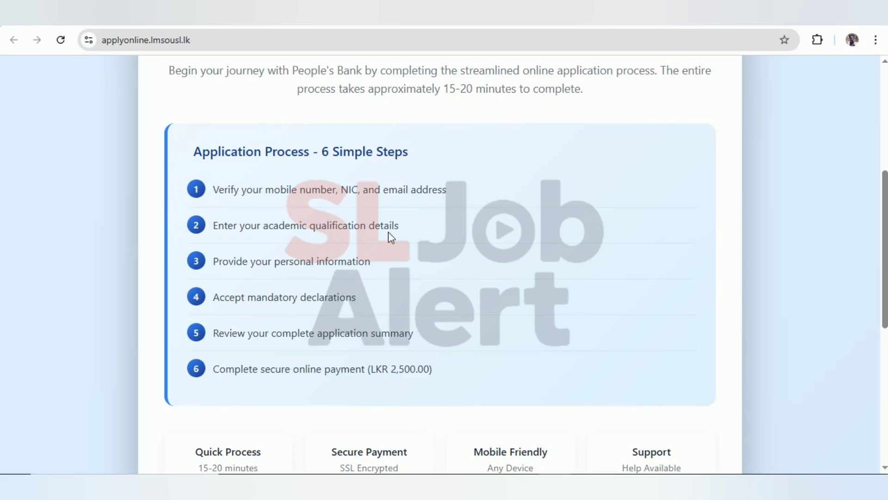
scroll(387, 231, down, 1)
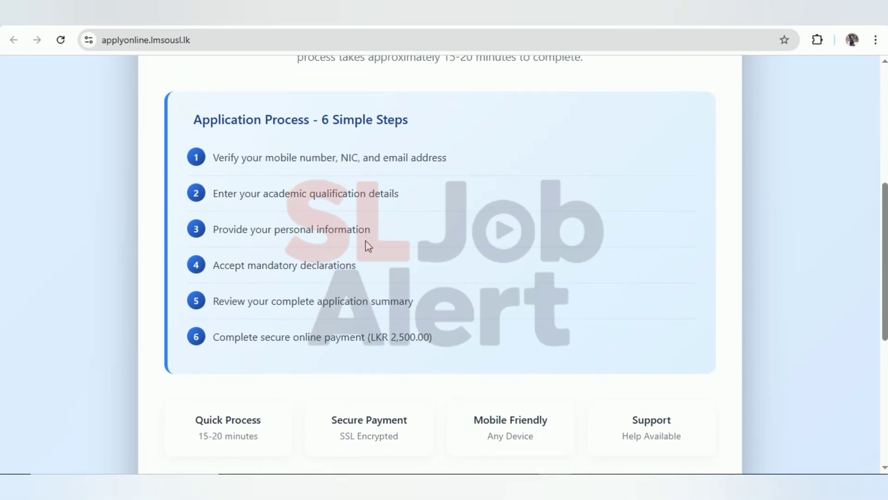
scroll(367, 245, down, 1)
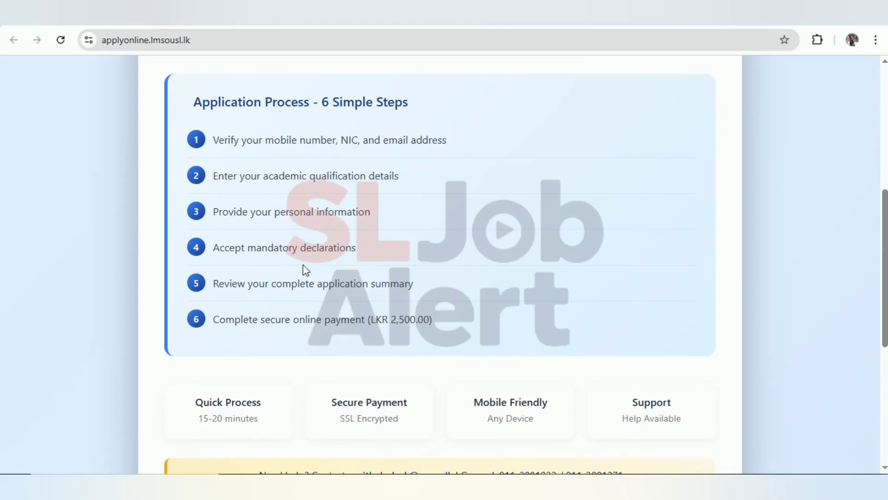
scroll(352, 268, down, 1)
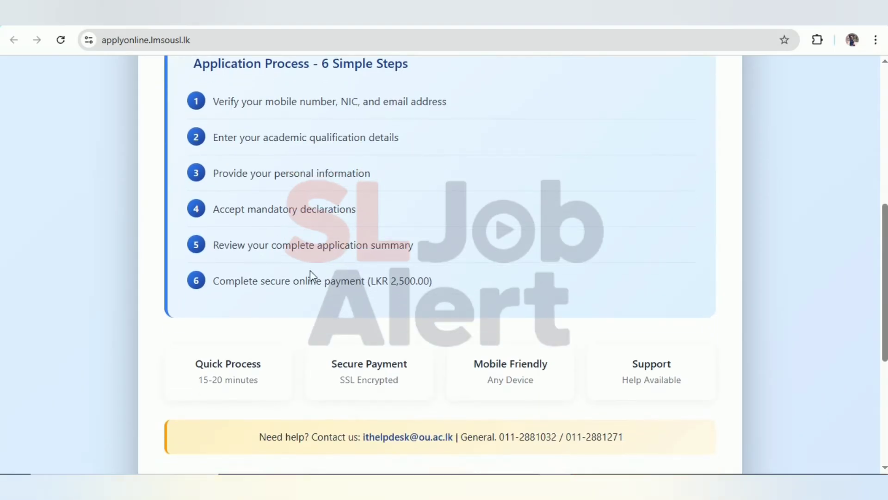
Step: Review the process steps again and start the application with APPLY NOW
scroll(348, 252, up, 1)
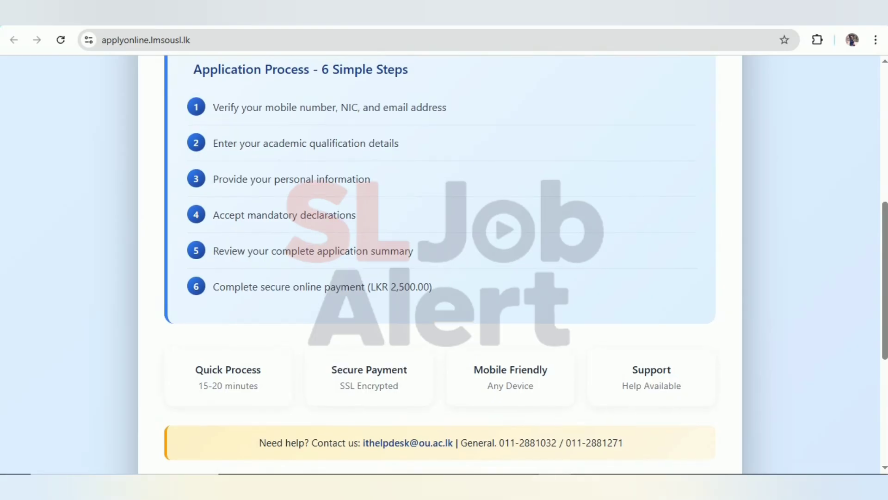
scroll(440, 264, up, 1)
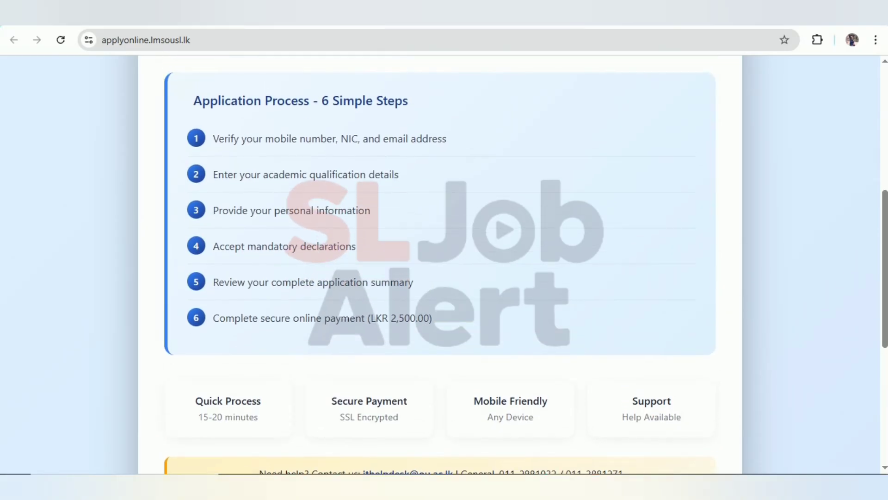
scroll(348, 252, down, 2)
scroll(323, 291, up, 1)
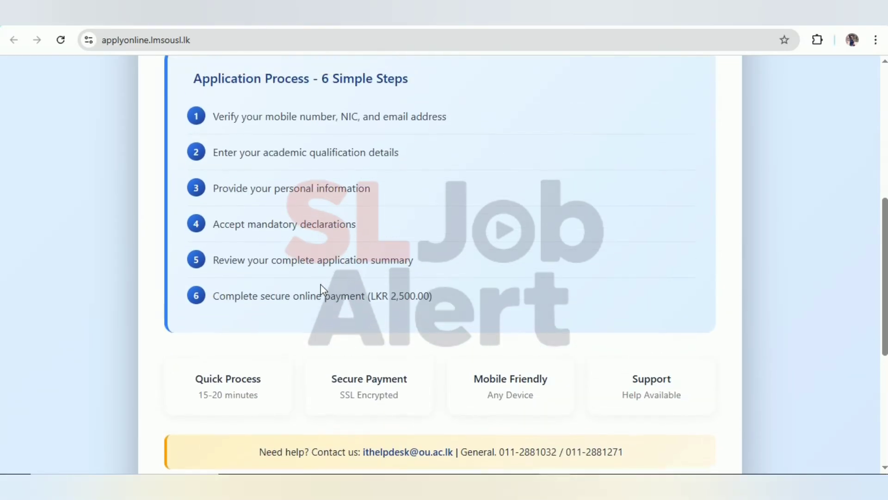
scroll(323, 290, up, 1)
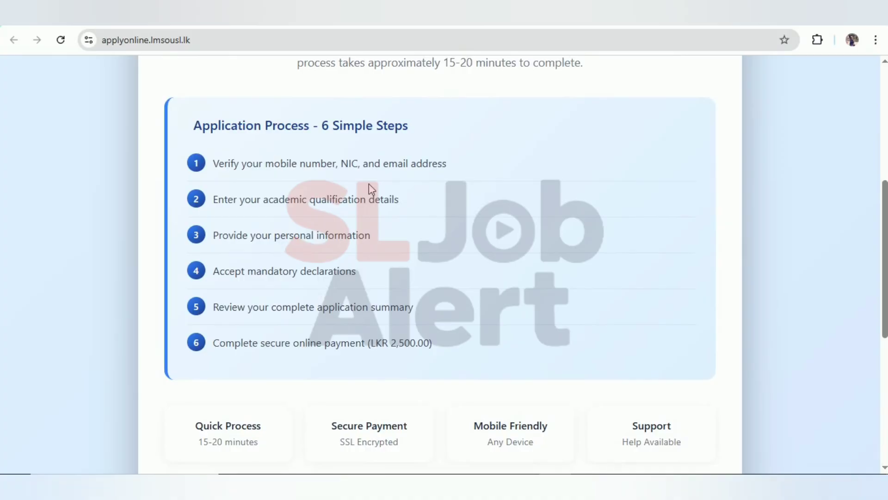
scroll(382, 298, down, 3)
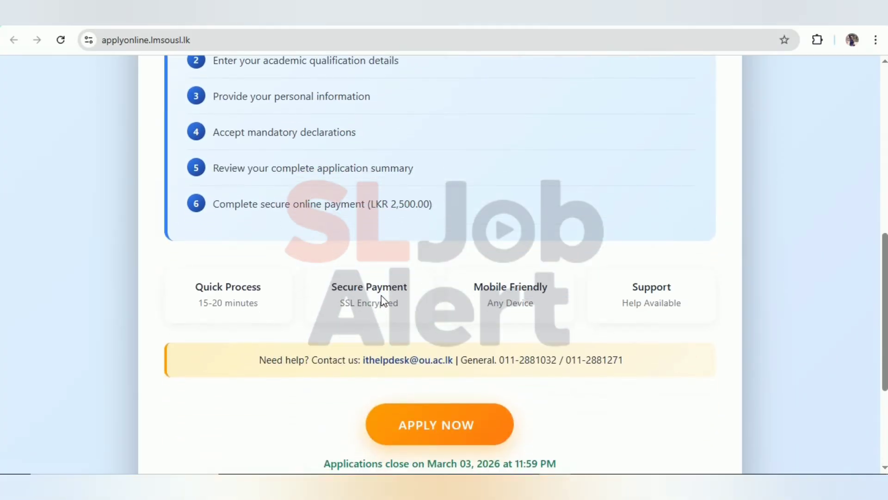
scroll(453, 396, down, 1)
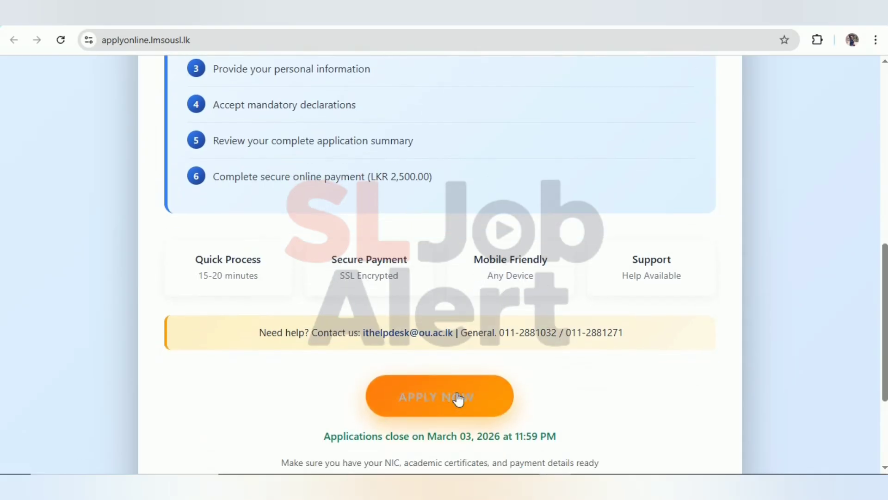
scroll(437, 407, down, 1)
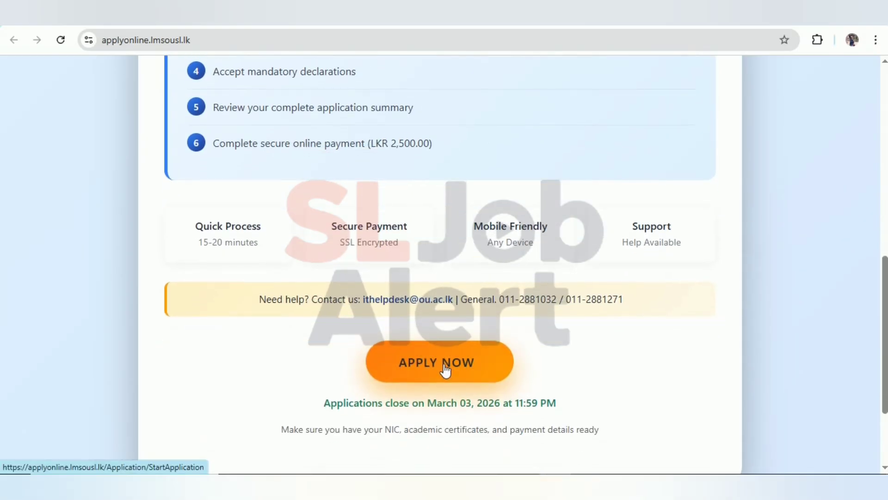
click(445, 370)
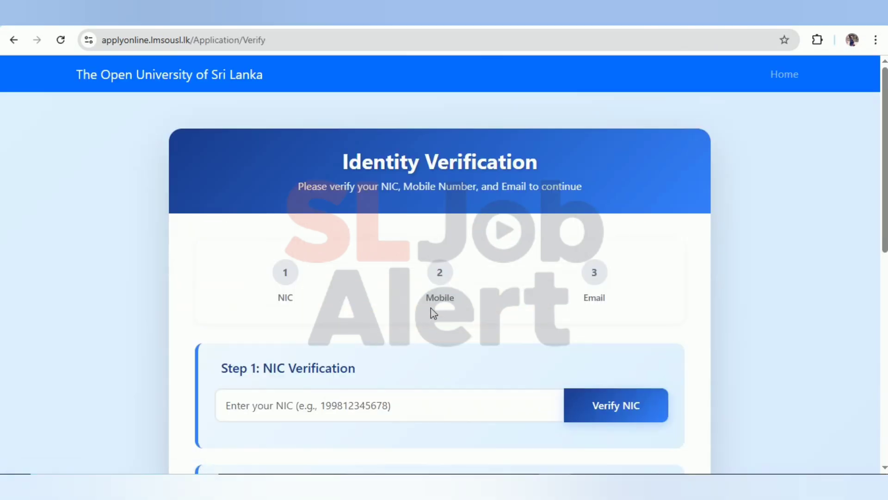
Step: Enter the applicant's NIC number and verify it
scroll(432, 312, down, 4)
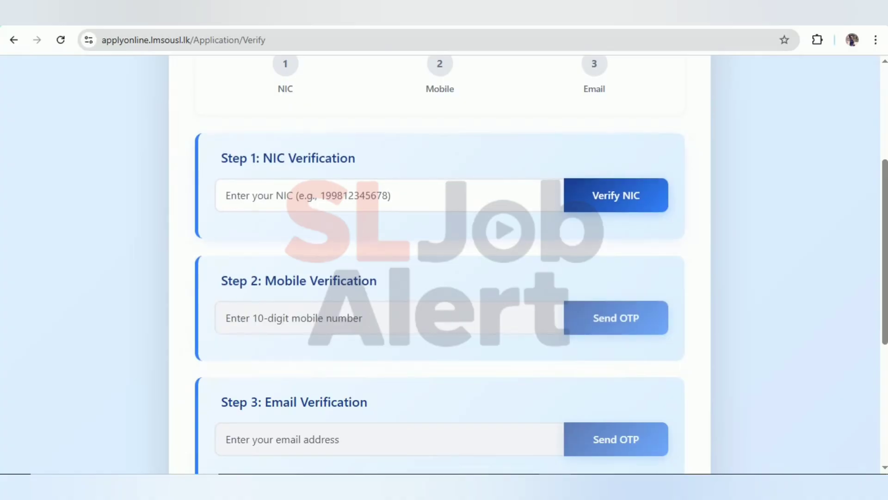
click(389, 195)
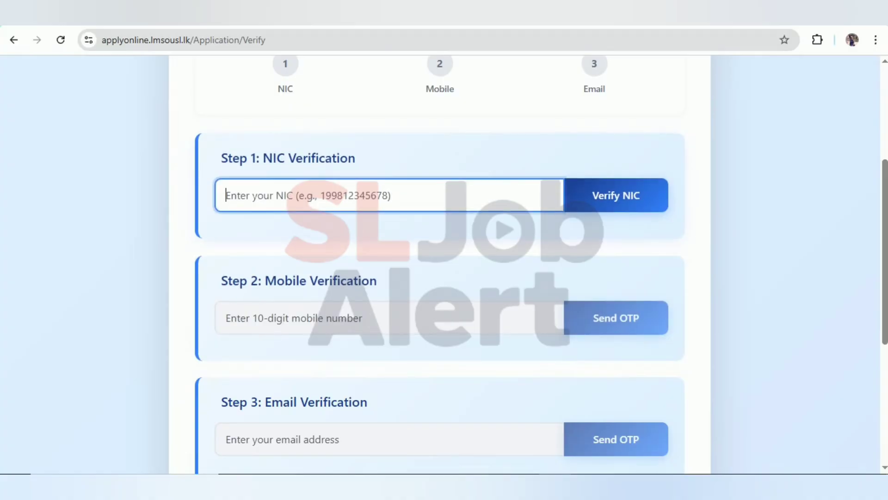
text(200)
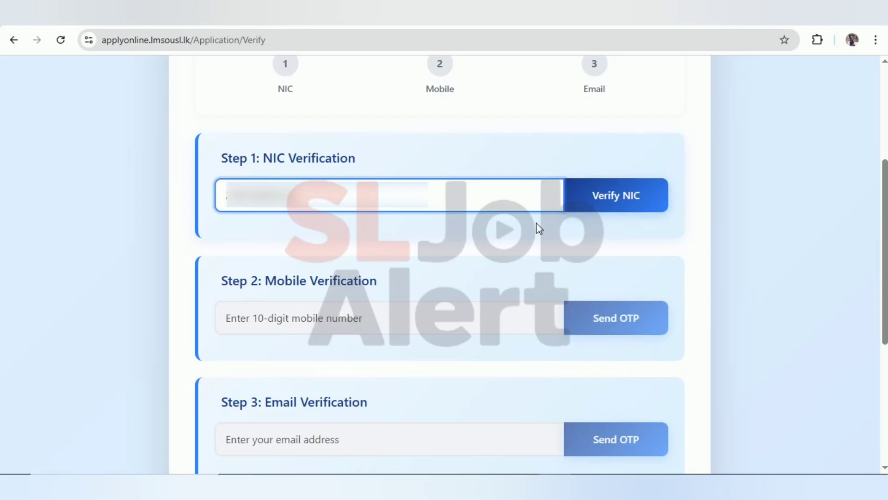
click(620, 204)
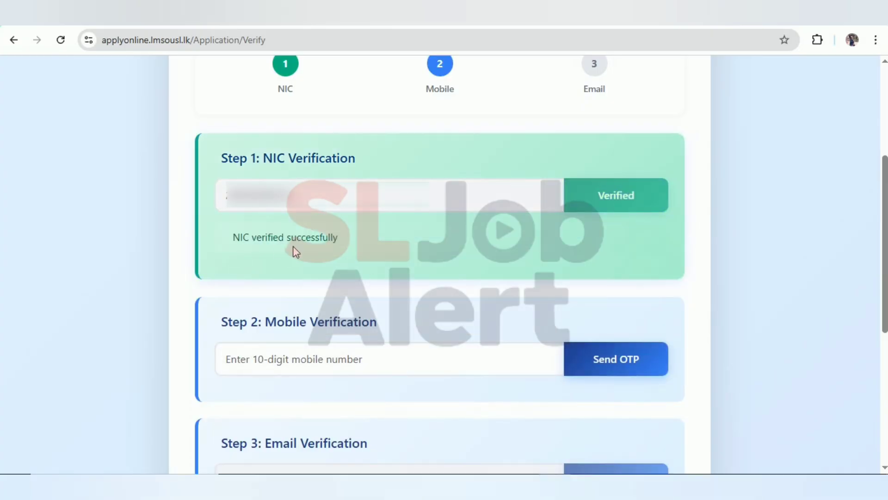
scroll(302, 250, down, 2)
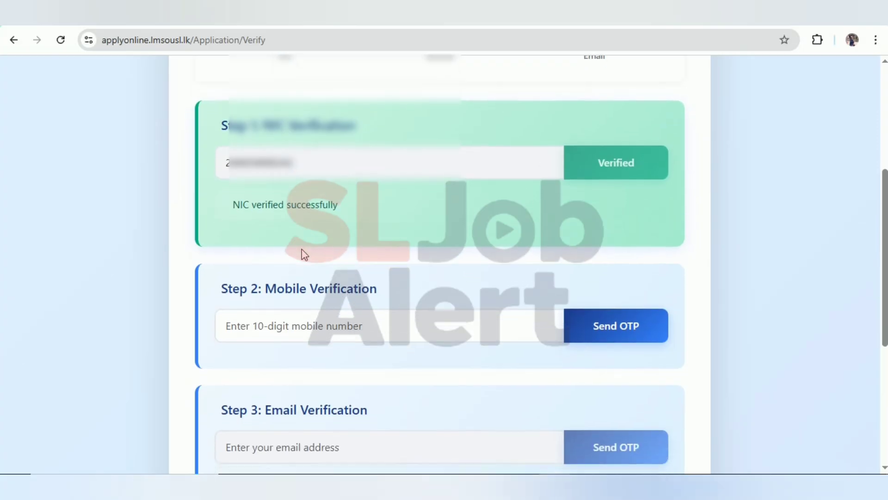
scroll(304, 254, down, 2)
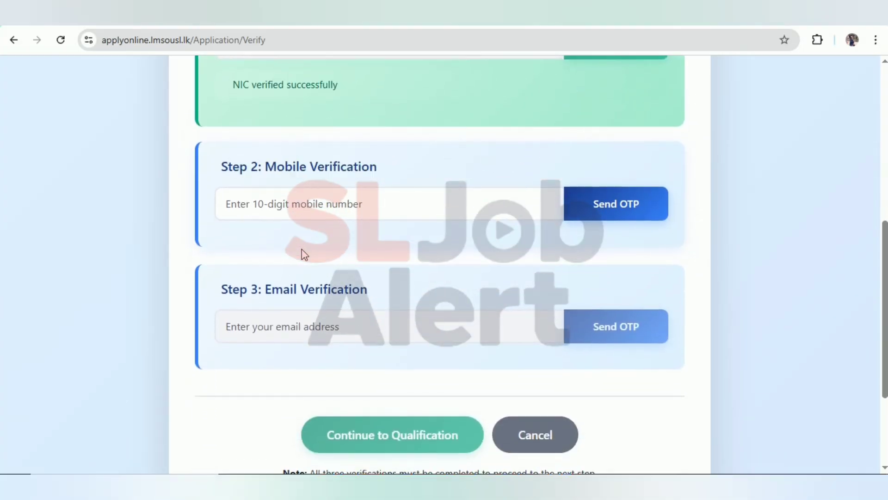
Step: Enter the applicant's mobile number, send an OTP, and verify it with the received code
scroll(303, 254, up, 2)
click(301, 281)
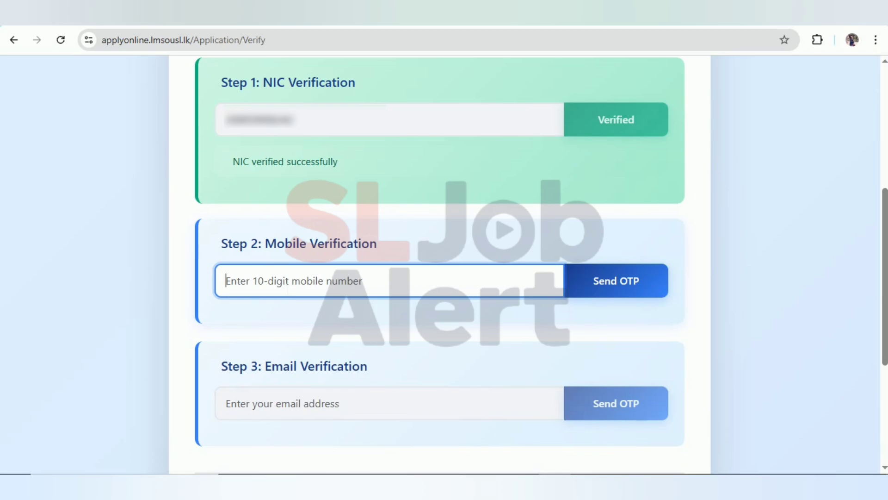
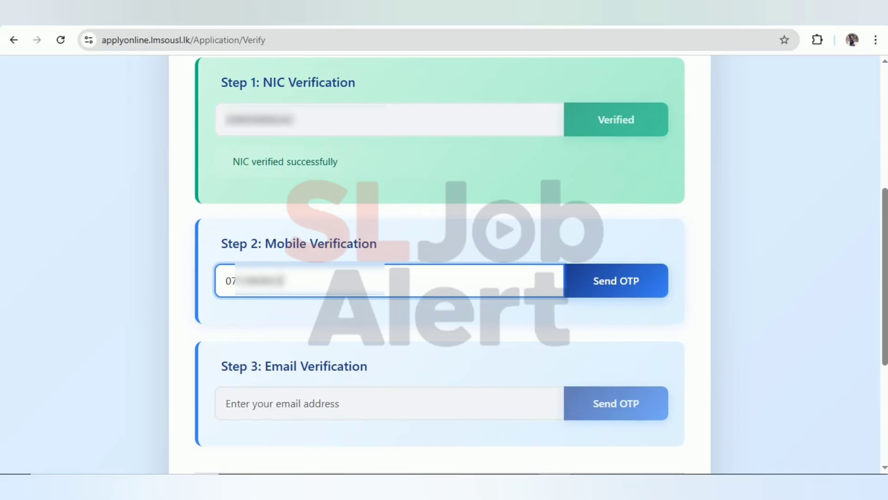
click(599, 292)
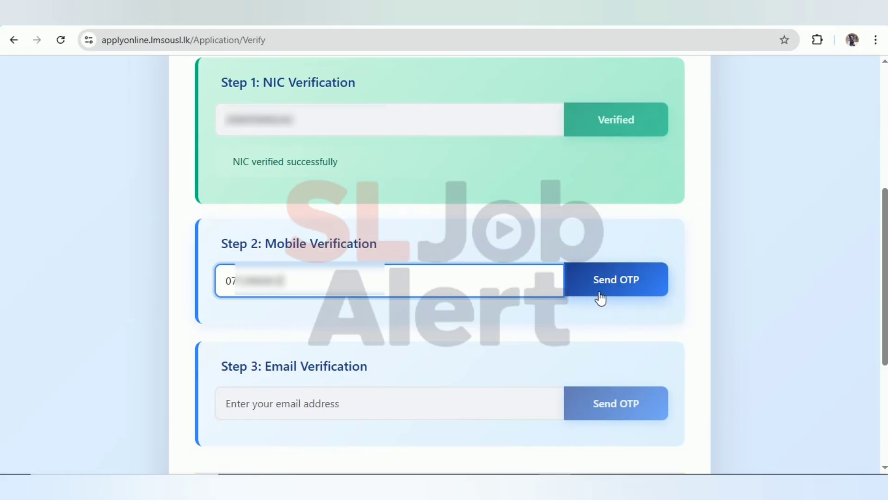
click(600, 297)
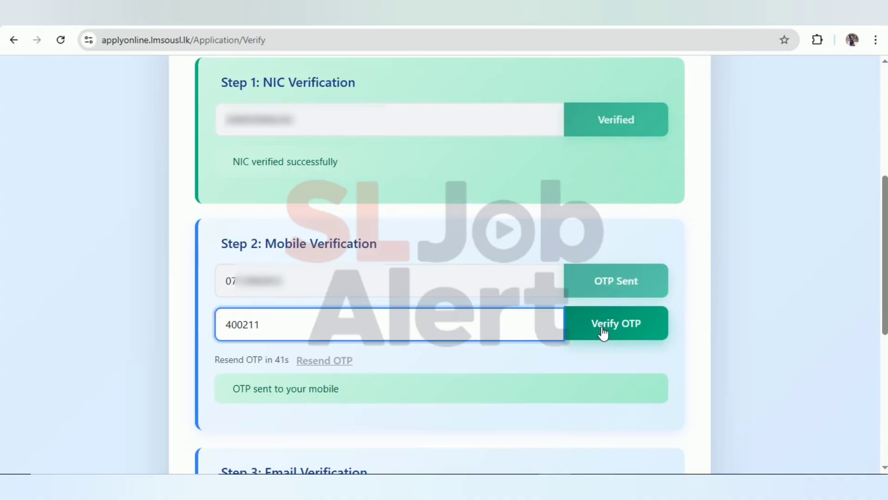
click(600, 332)
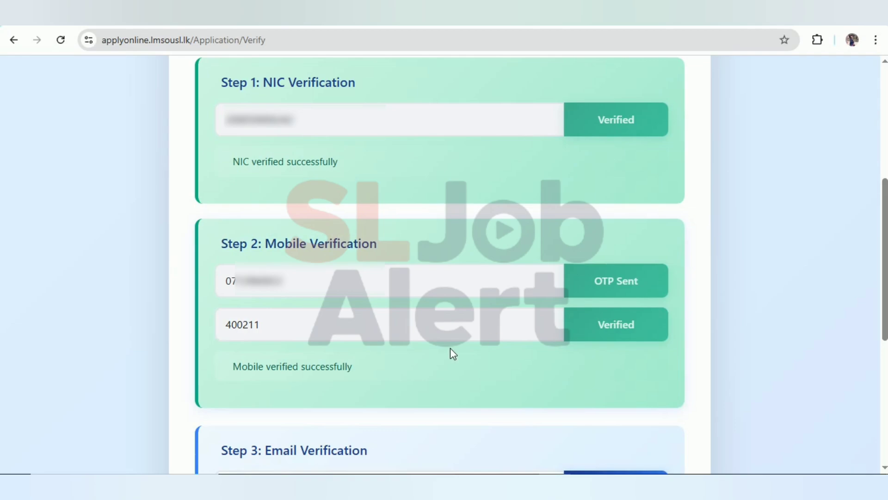
scroll(450, 348, down, 2)
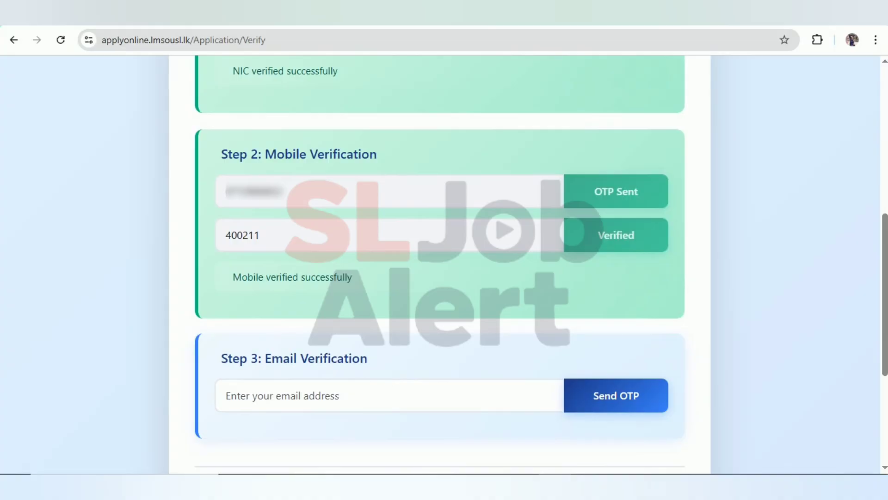
Step: Enter the applicant's e-mail address and send a one-time code to it
click(300, 403)
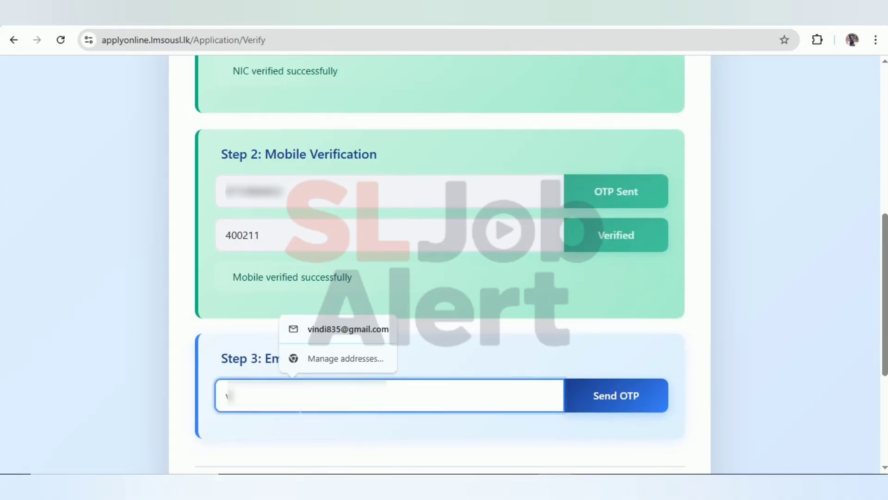
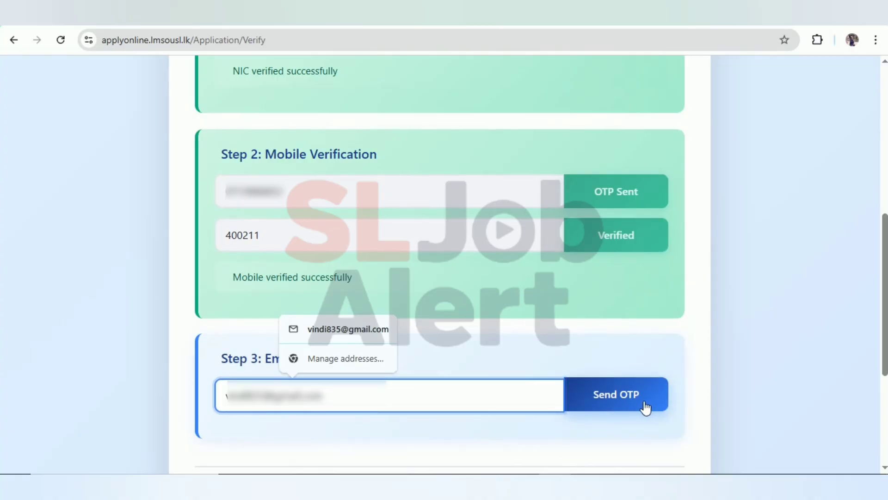
click(630, 408)
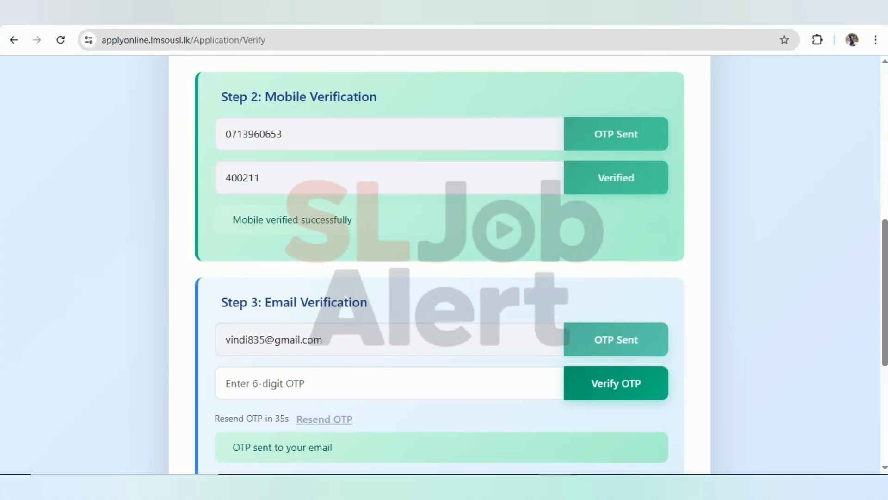
Step: Paste the emailed six-digit code and verify the e-mail address
click(388, 382)
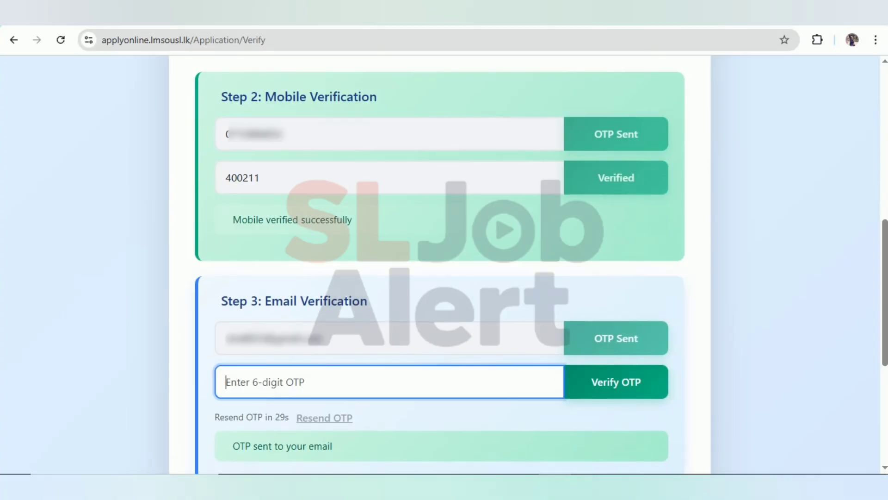
key(ctrl+v)
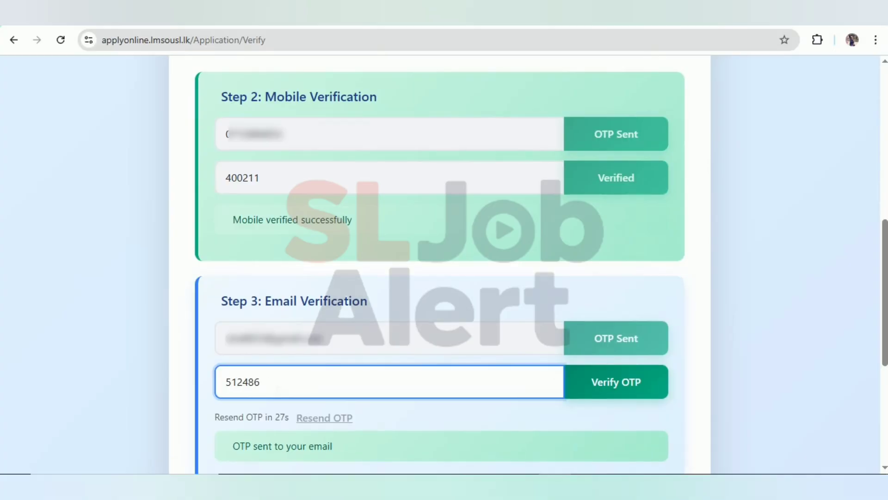
click(607, 392)
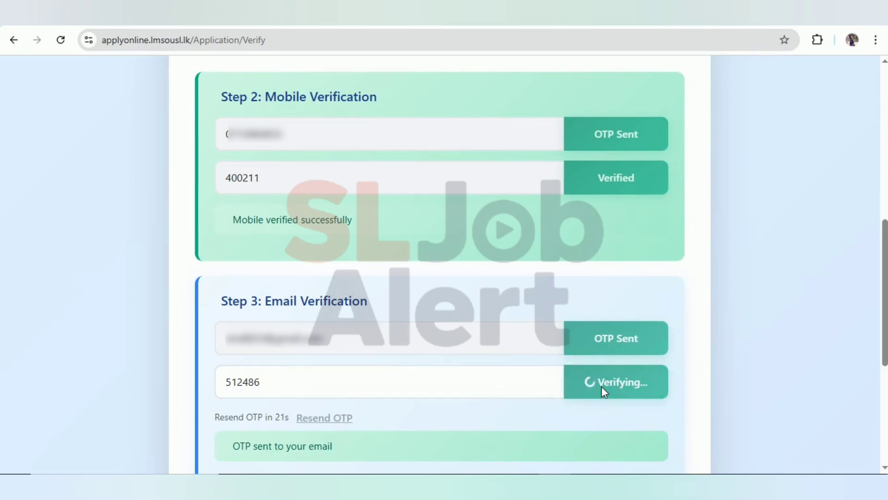
scroll(700, 388, down, 1)
scroll(698, 385, up, 1)
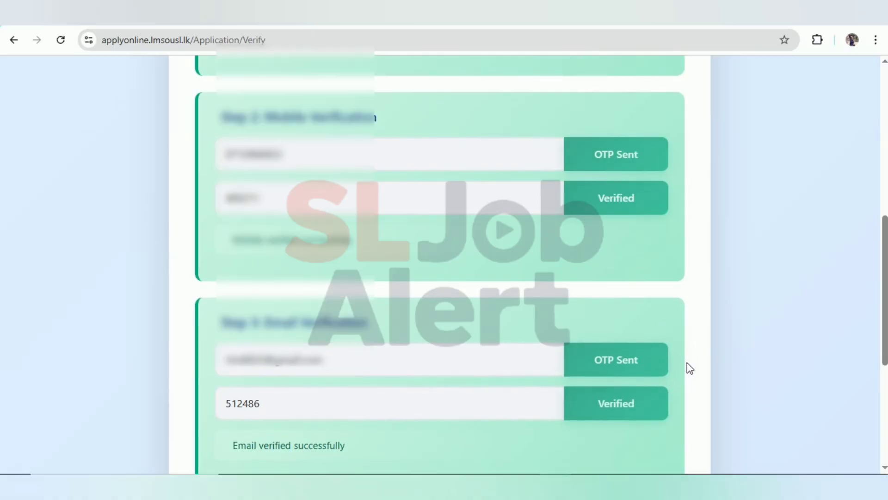
scroll(687, 367, down, 1)
scroll(687, 363, down, 2)
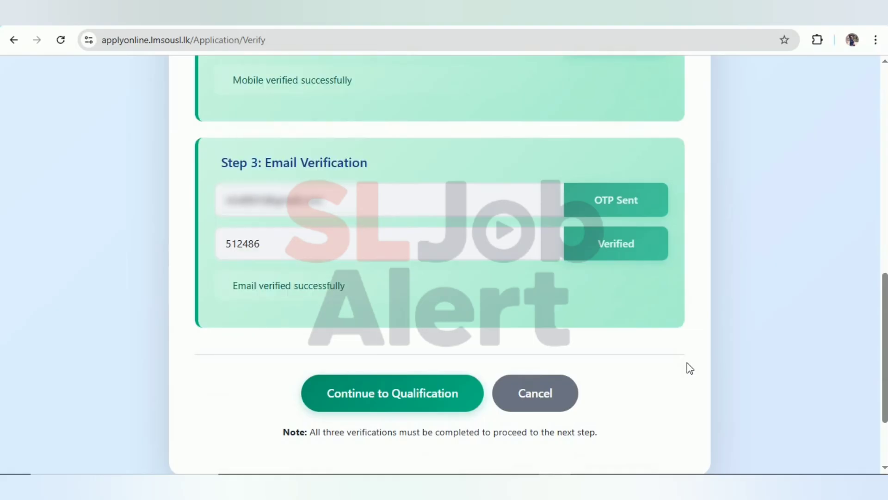
Step: Continue to Qualification and choose category A – Bachelor's Degree with 1st Class or 2nd Upper
click(387, 402)
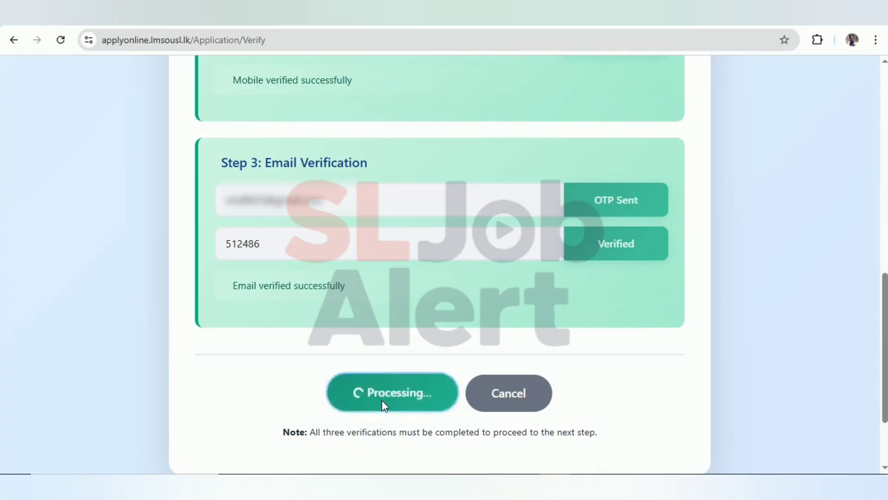
scroll(383, 406, down, 3)
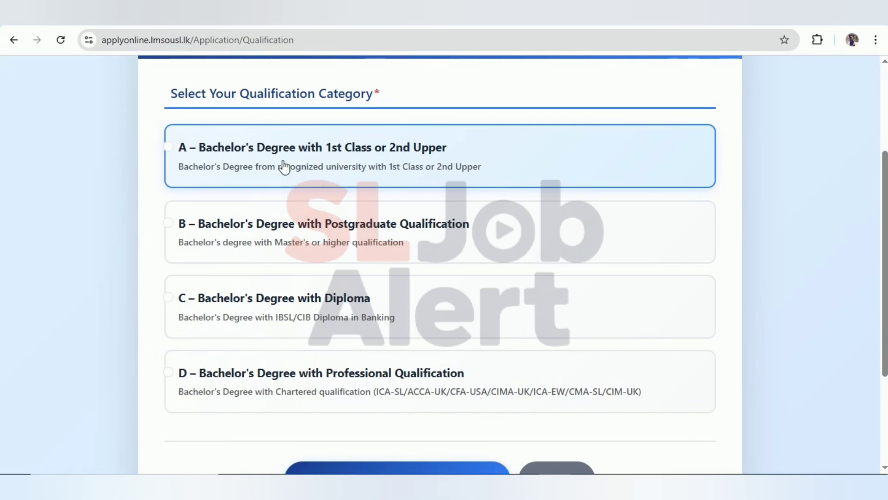
click(234, 163)
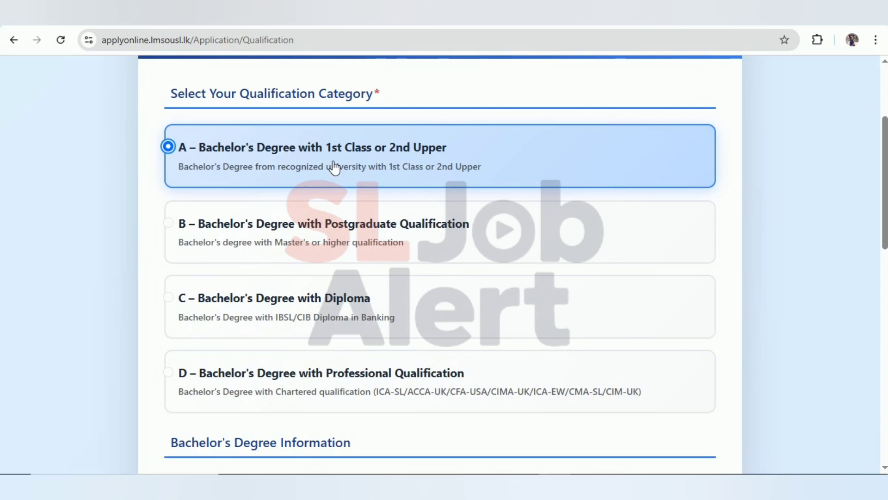
scroll(447, 330, down, 5)
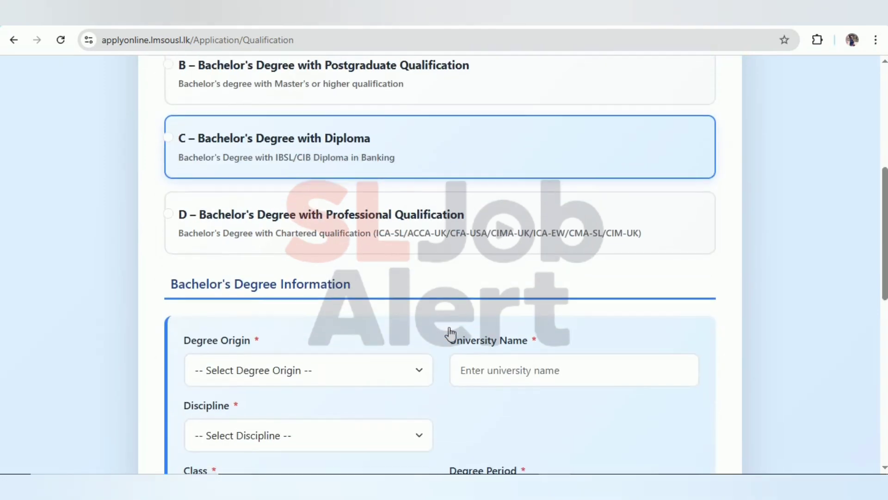
scroll(447, 332, down, 3)
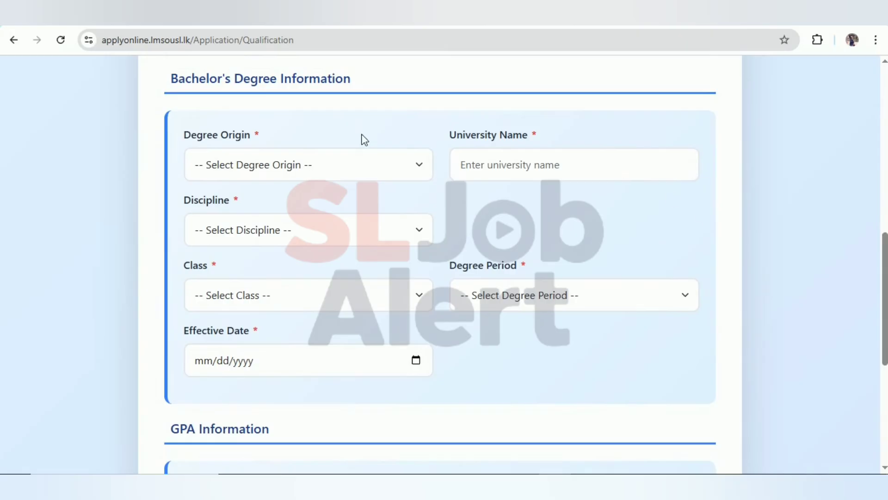
Step: Set degree origin to Local University, university to Uva Wellassa, and discipline to ICT
click(414, 167)
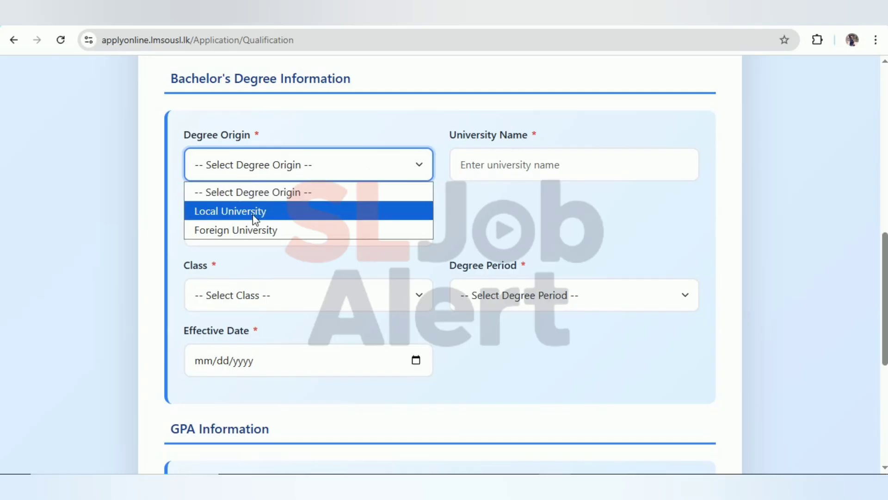
click(299, 209)
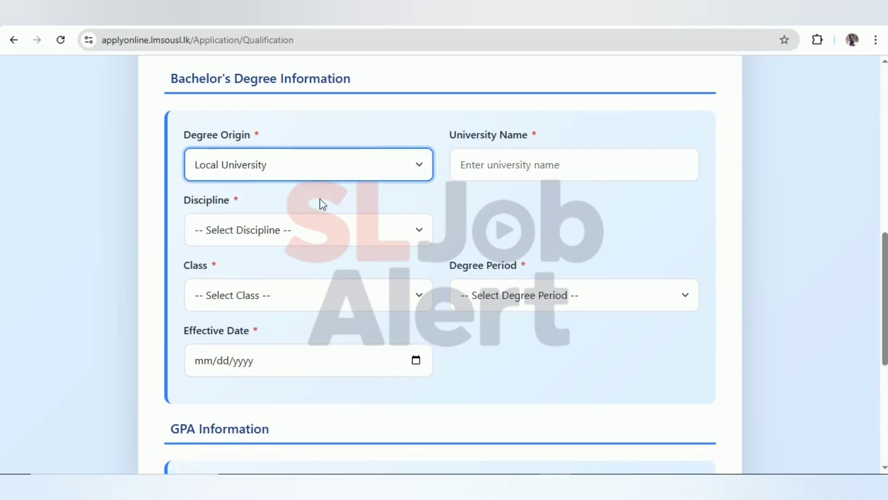
click(574, 165)
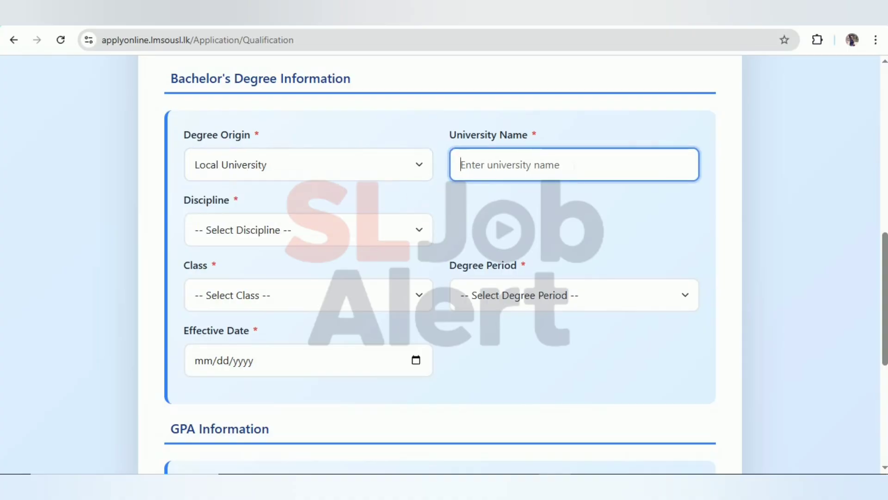
text(Uva)
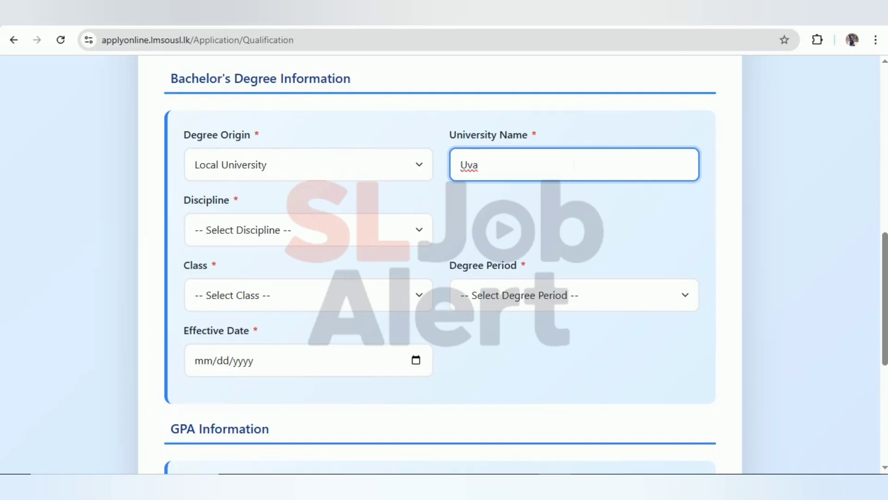
click(409, 243)
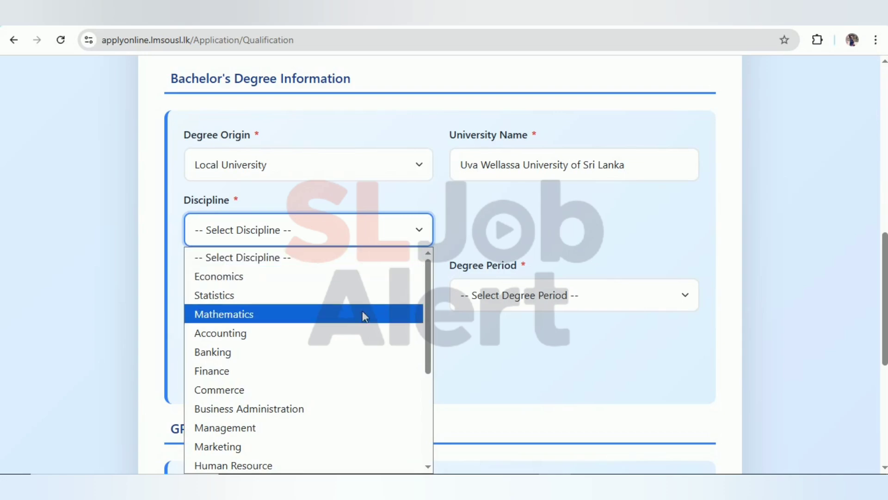
scroll(355, 327, down, 1)
click(417, 295)
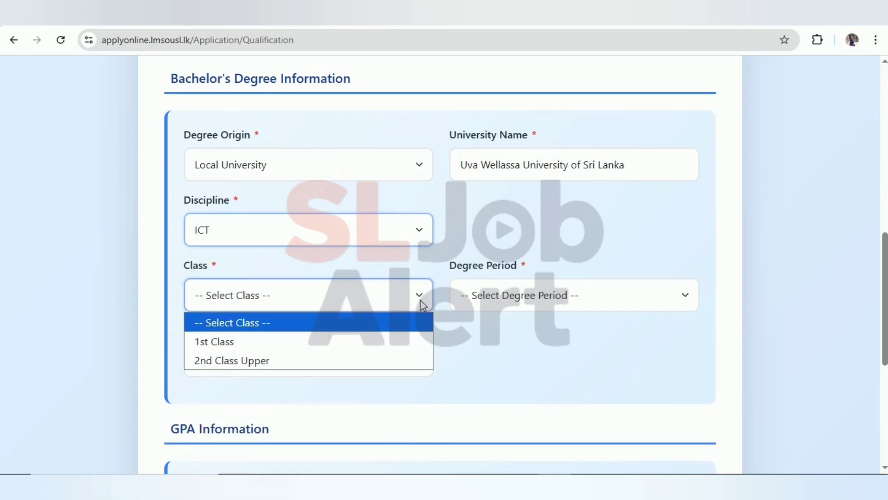
Step: Set the class to 2nd Class Upper, degree period to 4 Years, and GPA to 3.58
click(270, 361)
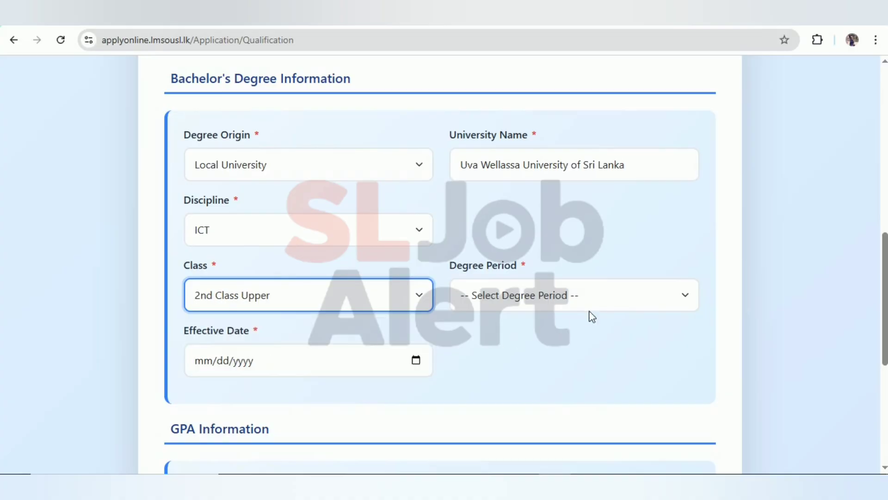
click(615, 294)
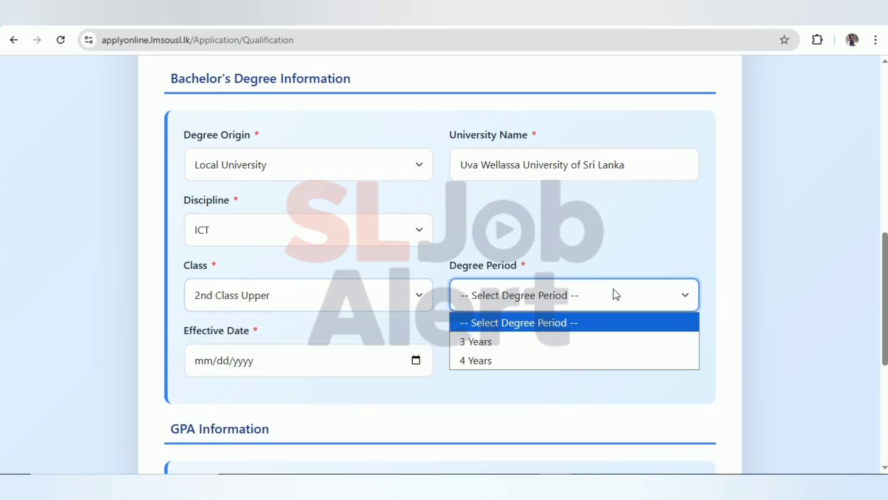
click(494, 365)
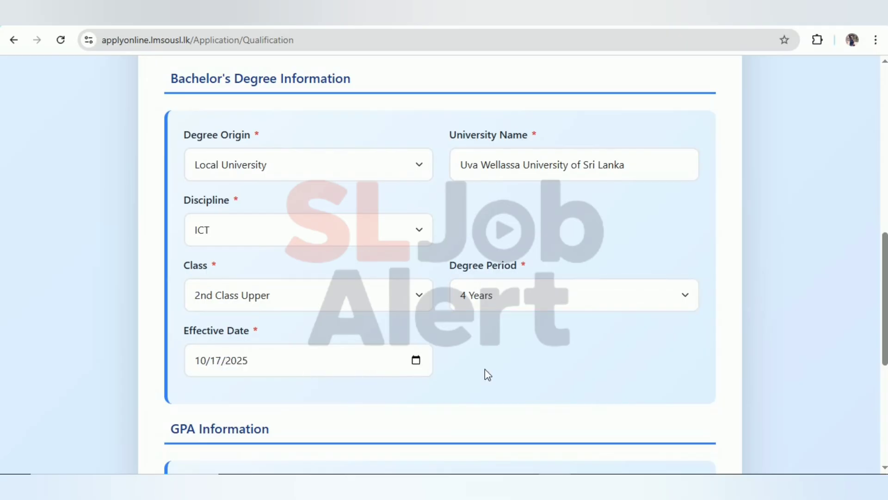
scroll(488, 374, down, 4)
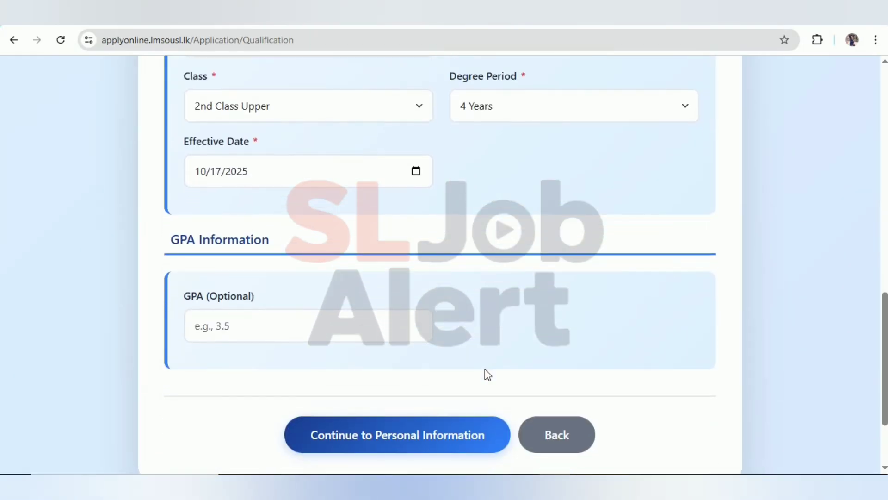
click(195, 325)
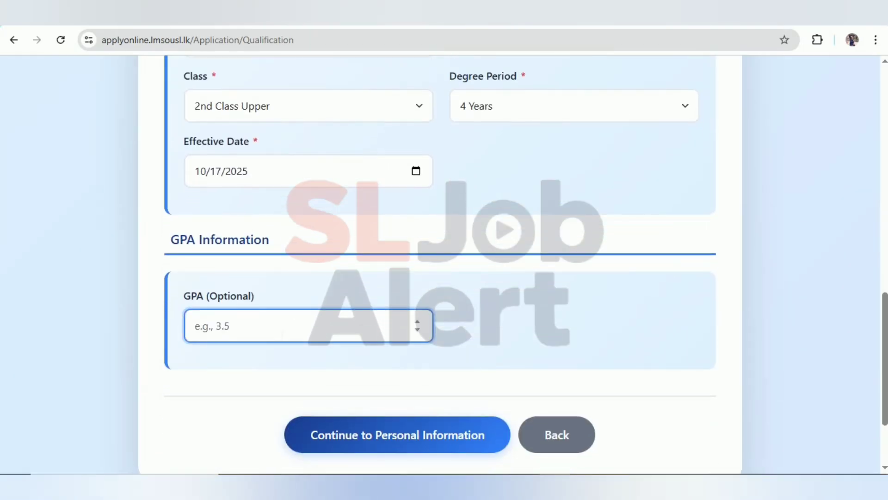
text(3.58)
scroll(391, 408, down, 1)
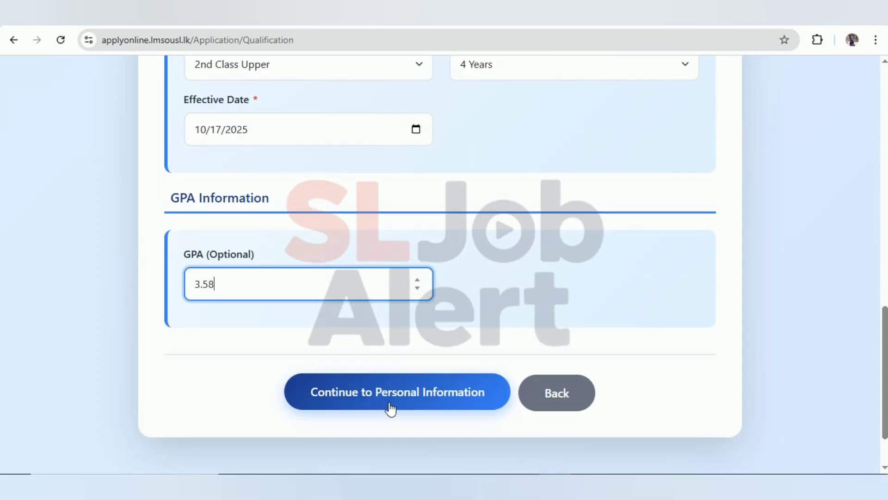
Step: Save the qualifications, go to Personal Information, and set the title to Miss
click(422, 399)
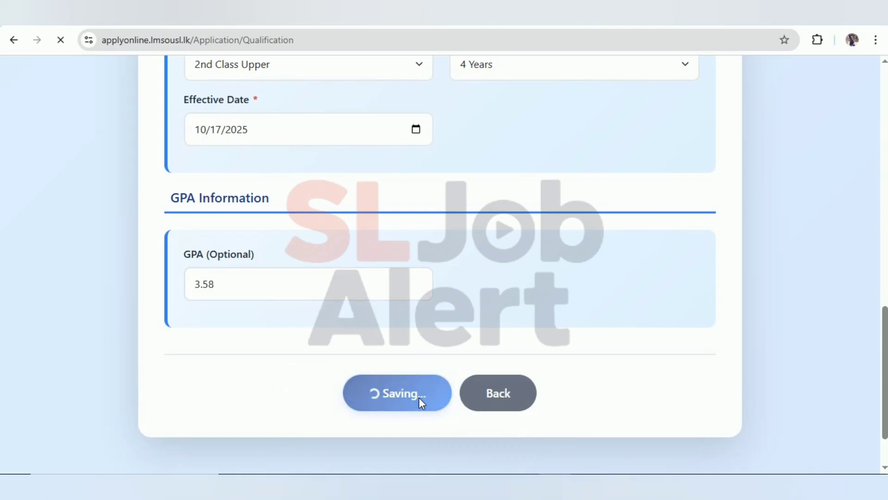
scroll(422, 402, down, 3)
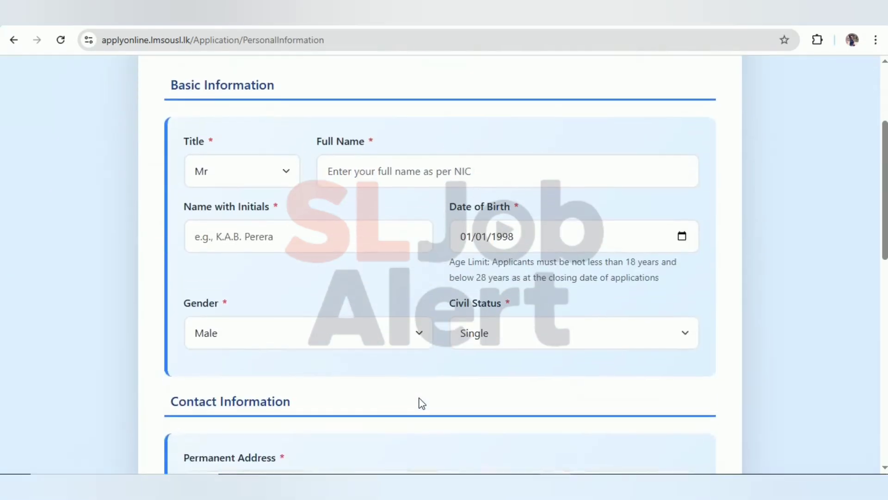
scroll(422, 402, up, 1)
scroll(421, 403, down, 1)
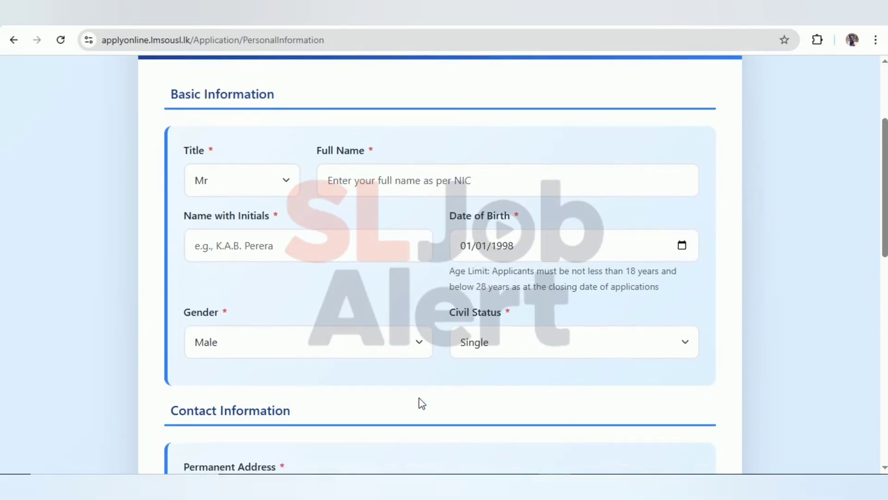
click(285, 184)
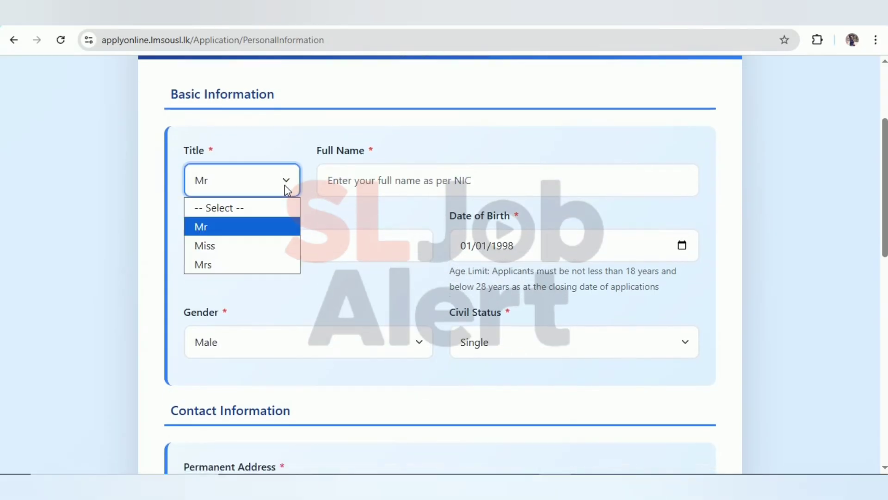
click(234, 254)
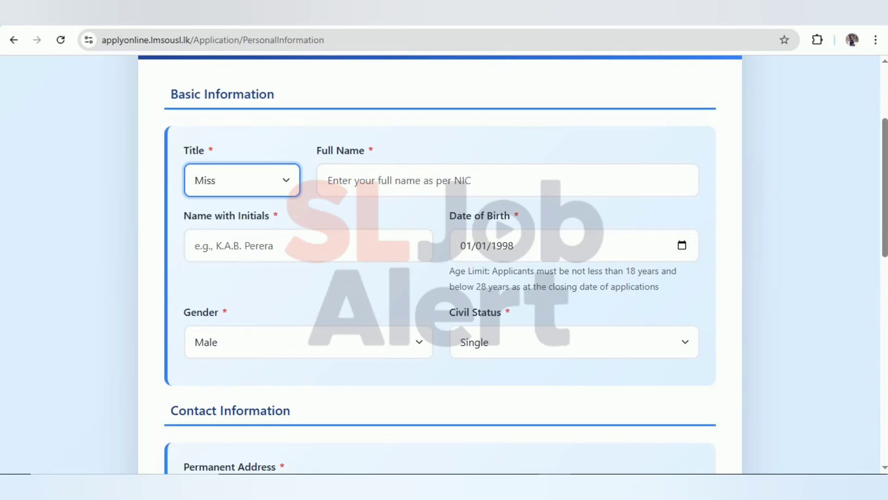
click(394, 180)
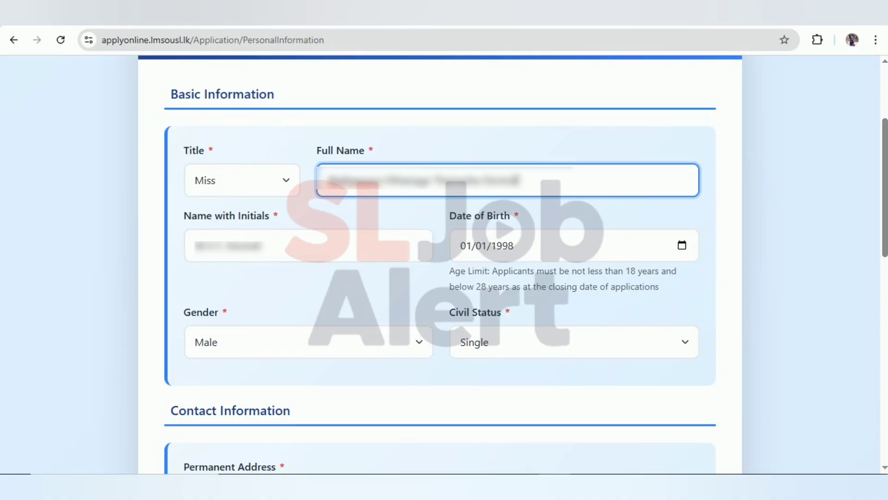
key(Tab)
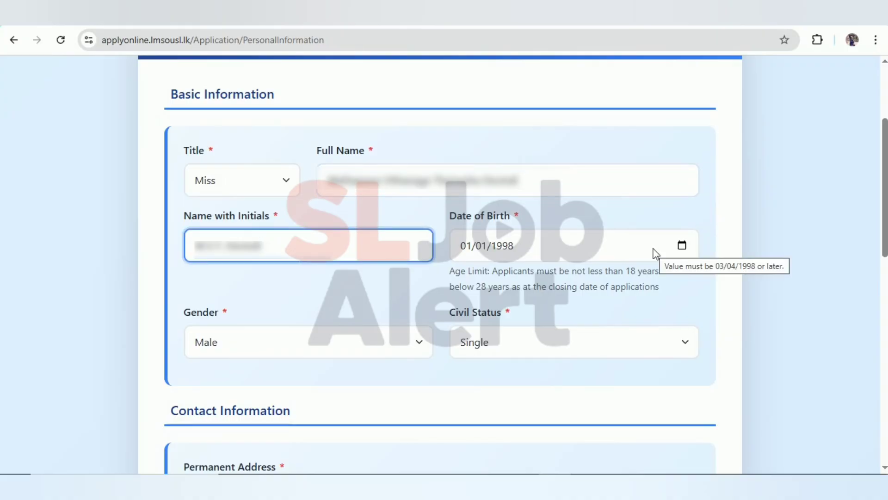
click(681, 246)
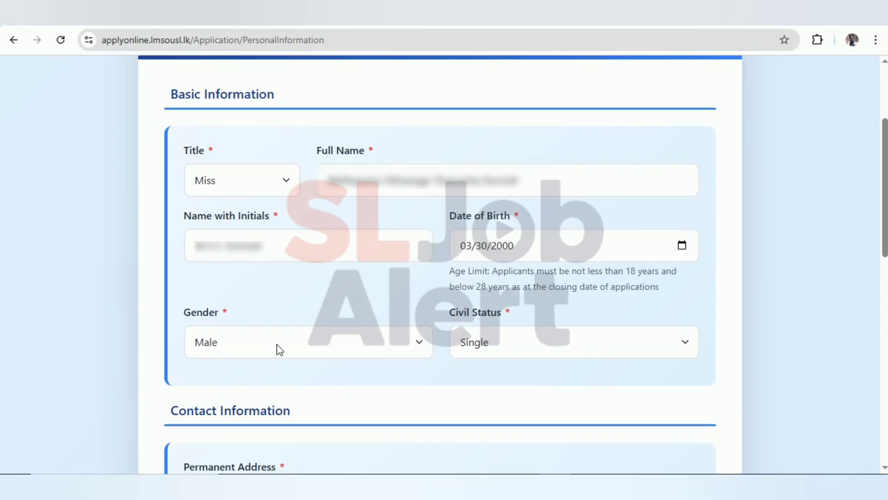
click(275, 348)
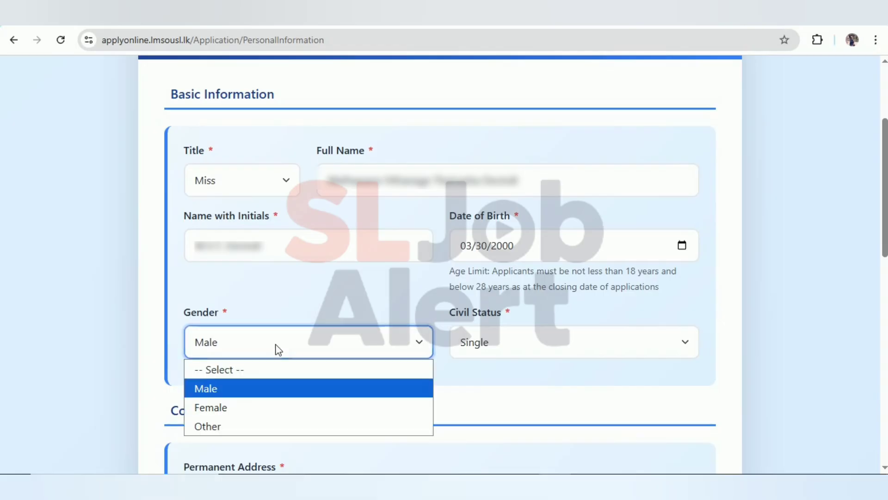
click(241, 411)
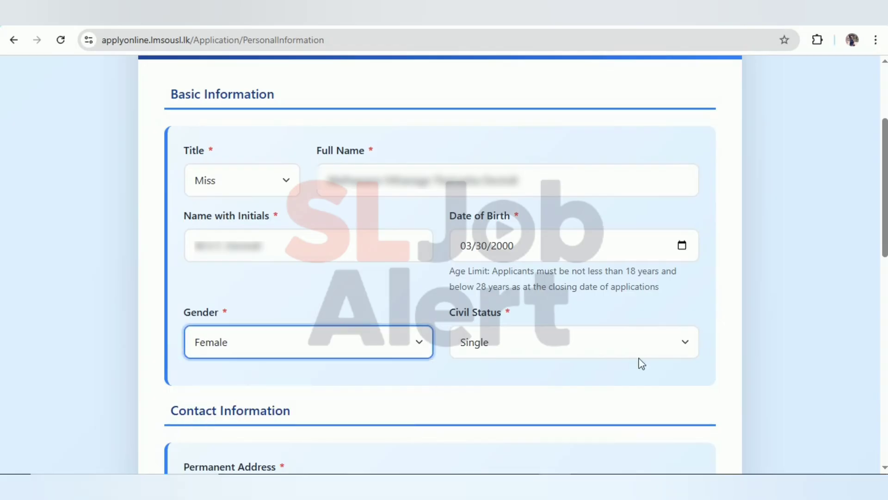
click(645, 344)
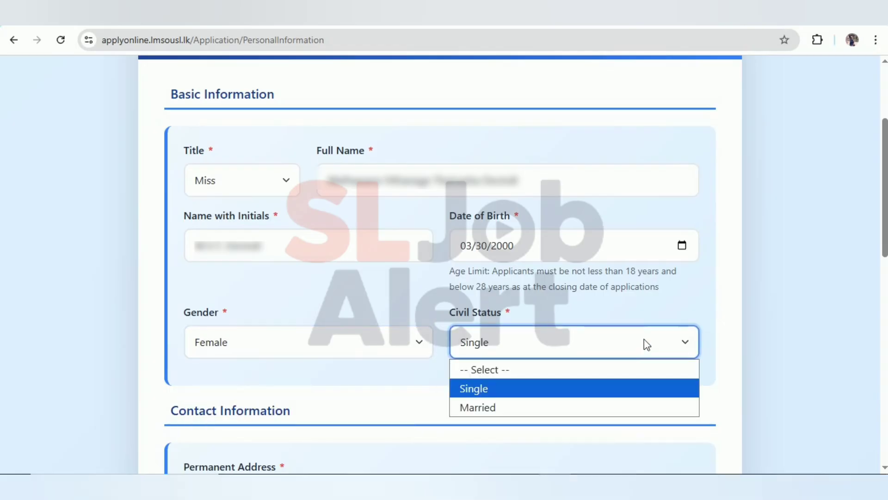
click(517, 388)
scroll(516, 367, down, 6)
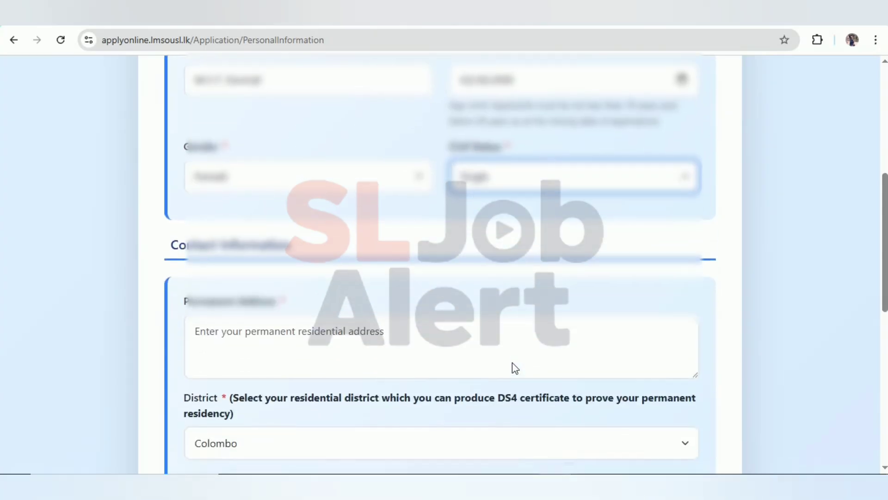
Step: Enter the permanent address, choose district Anuradhapura, and fill in the alternate contact phone number
scroll(515, 368, up, 9)
scroll(512, 362, down, 10)
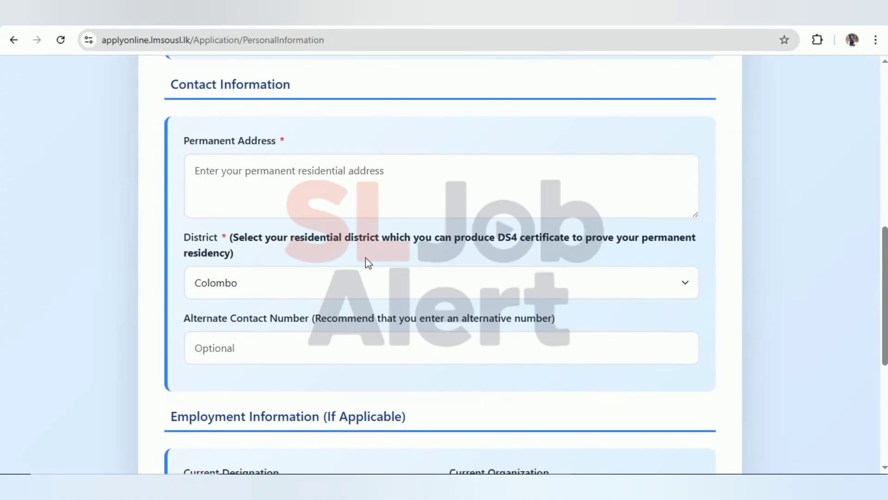
click(227, 159)
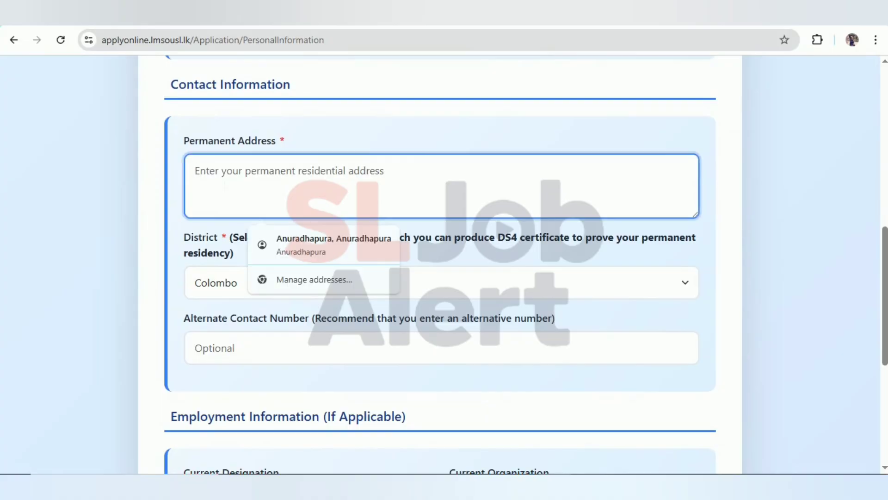
click(523, 246)
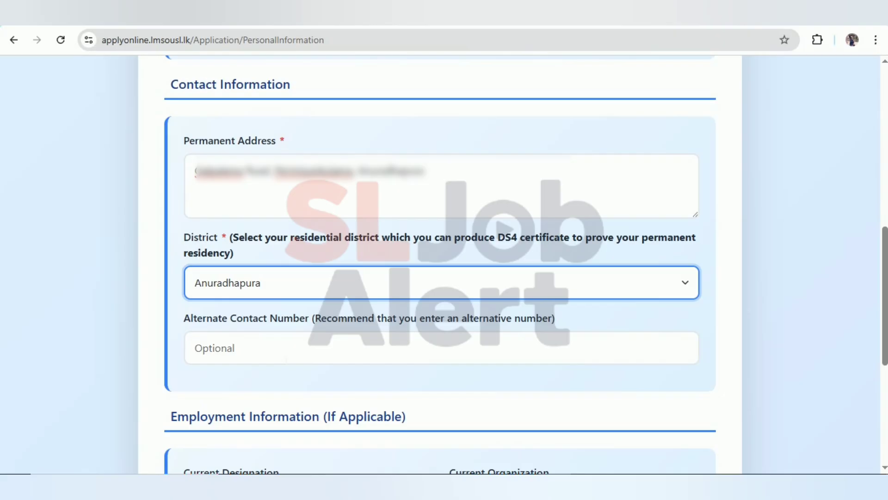
click(286, 360)
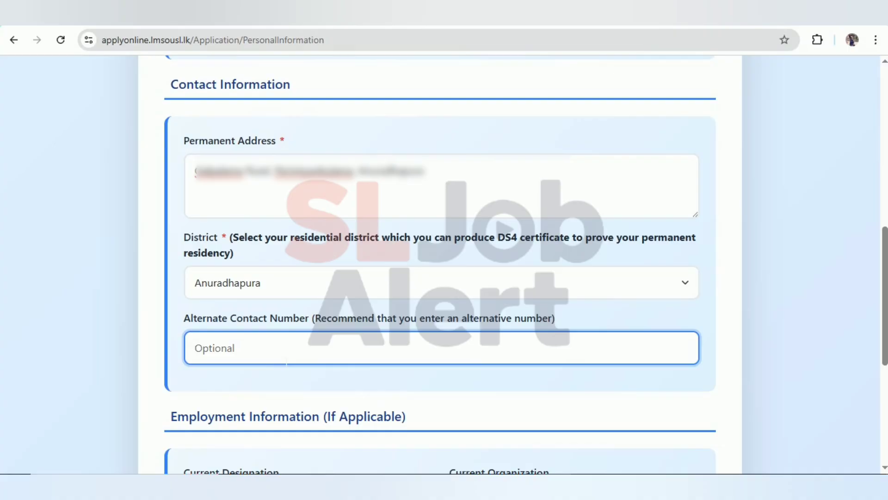
scroll(280, 360, down, 4)
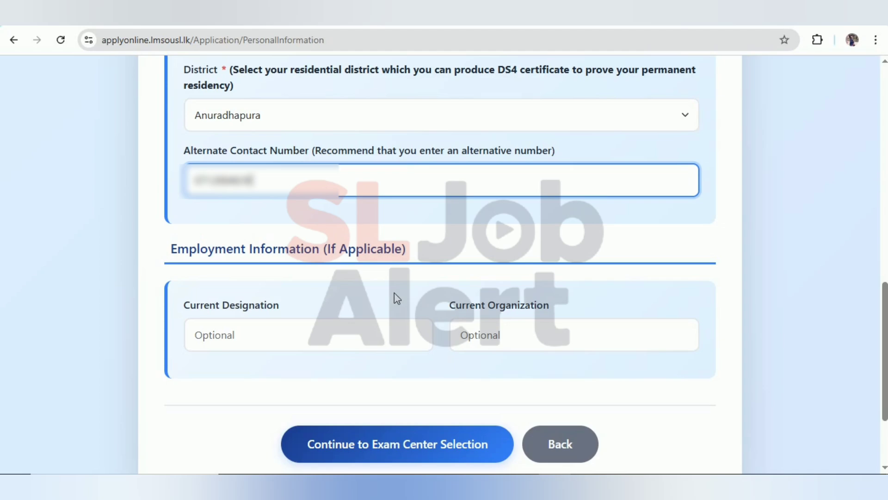
scroll(394, 292, down, 1)
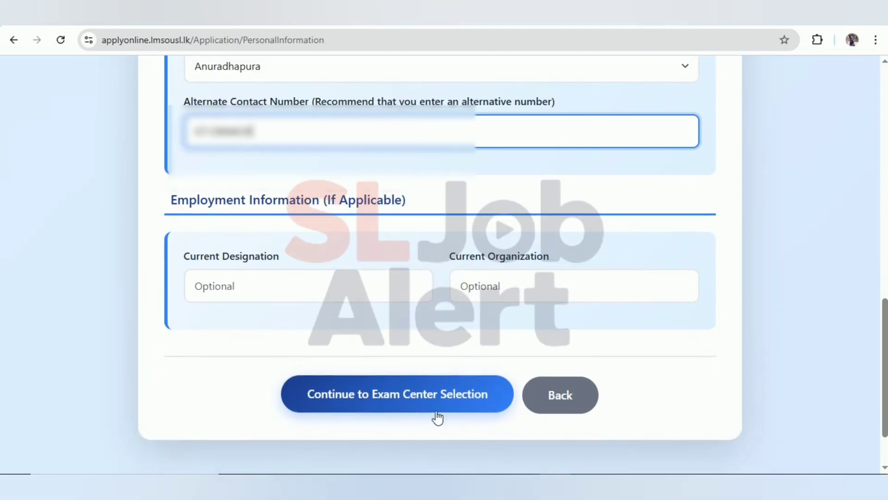
Step: Save contact details and set the Paper II medium to Sinhala, keeping Colombo as both exam centres
click(409, 410)
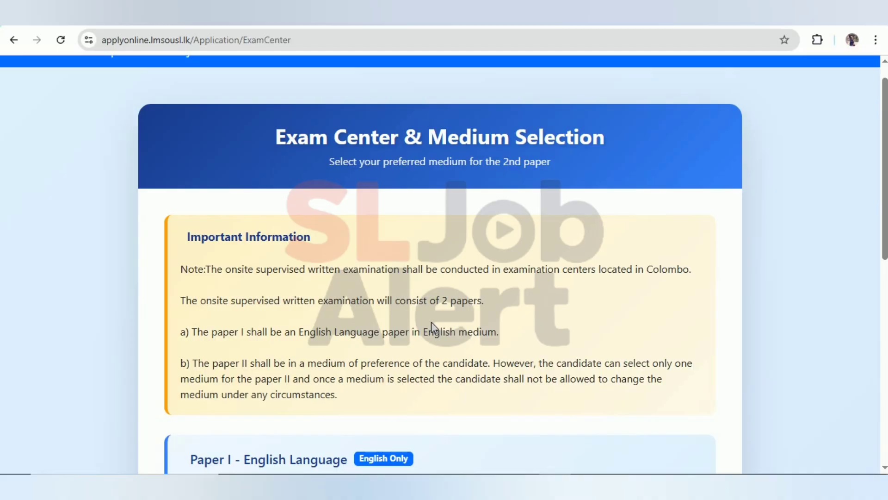
scroll(431, 321, down, 1)
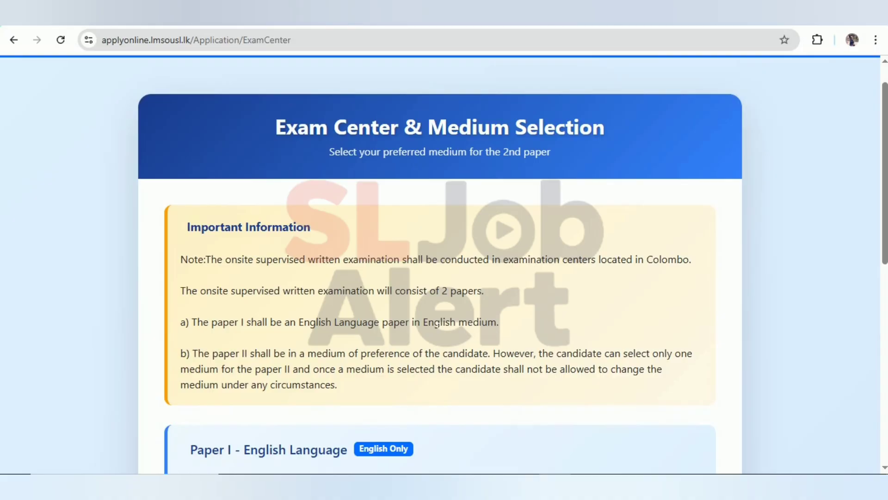
scroll(438, 324, down, 1)
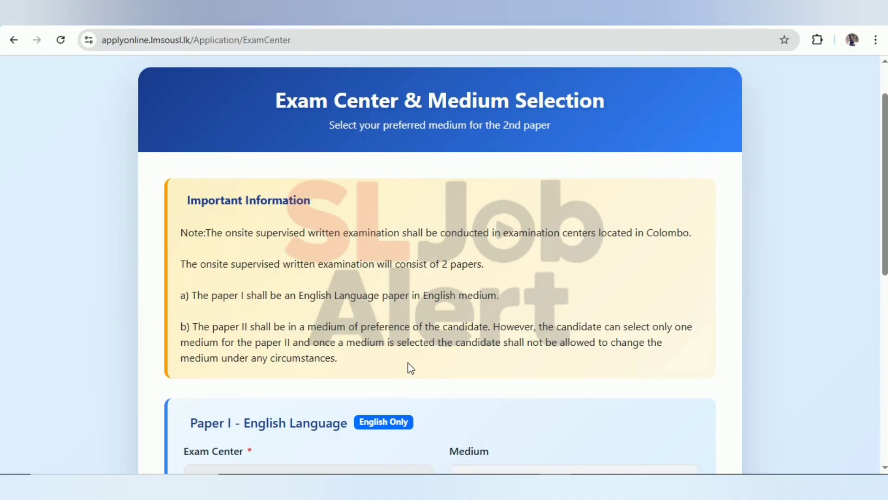
scroll(411, 369, down, 5)
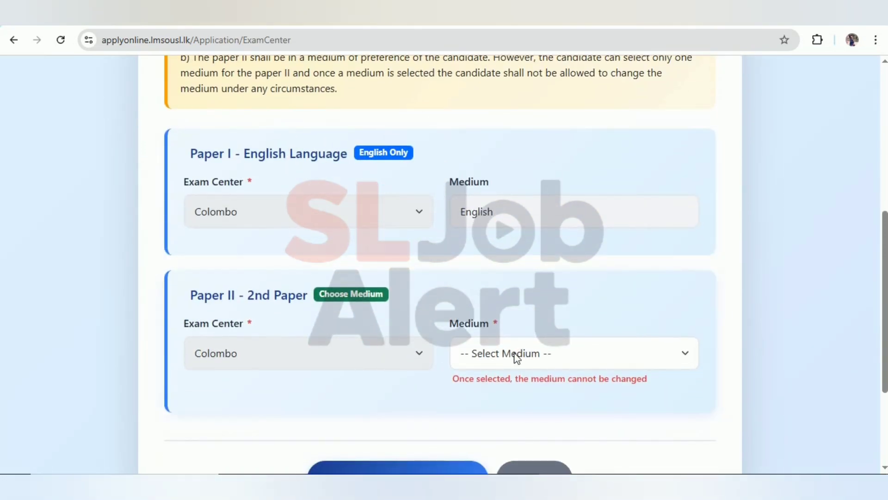
scroll(516, 353, down, 1)
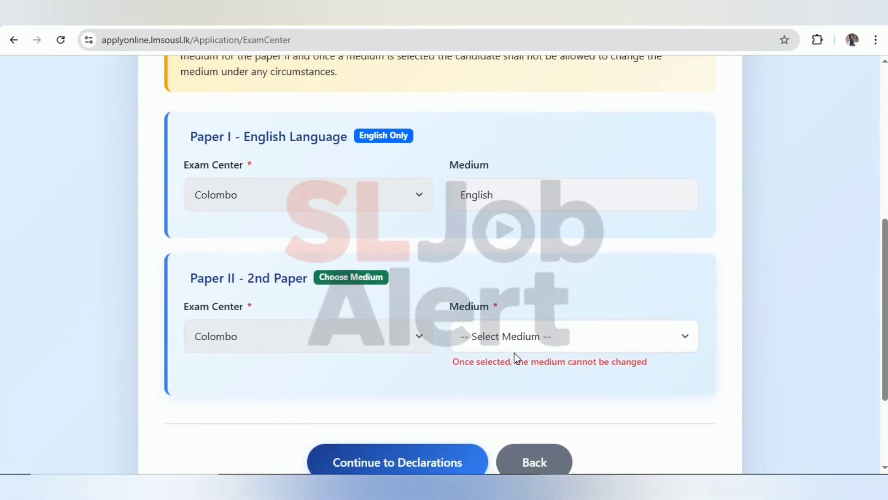
click(577, 339)
click(476, 401)
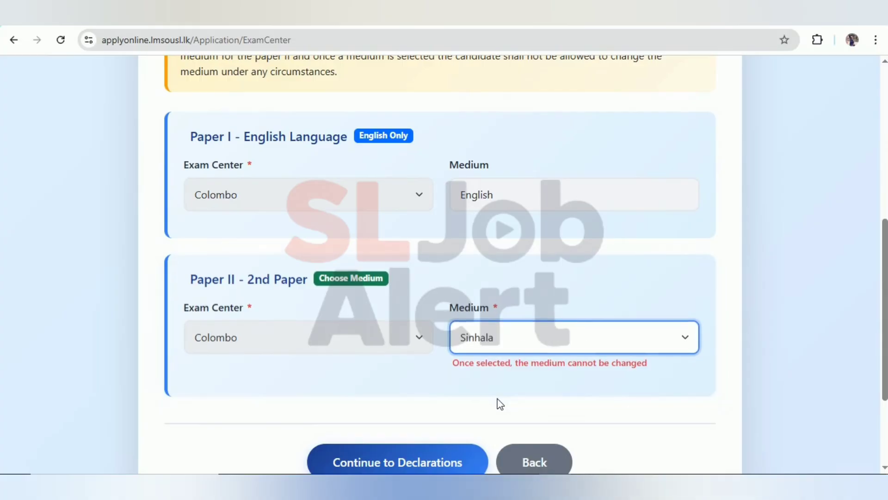
scroll(497, 403, down, 2)
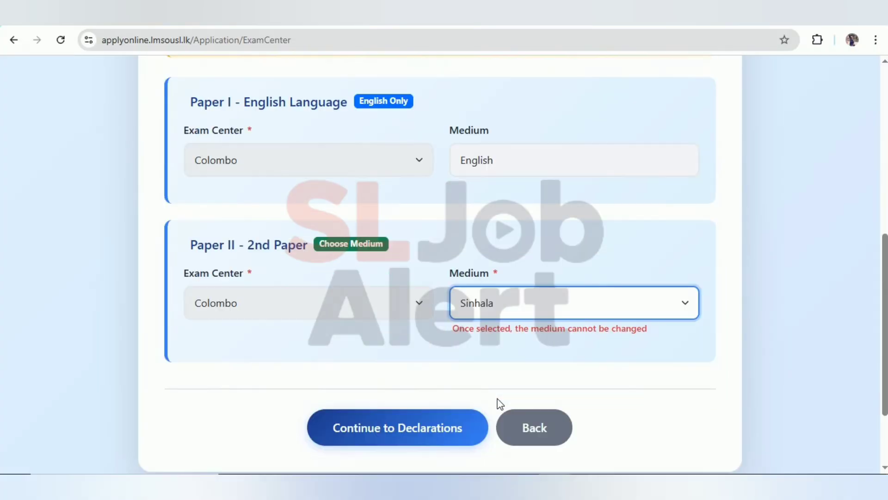
Step: Accept the AML Declaration and the other declarations, then proceed to the Application Summary
click(423, 438)
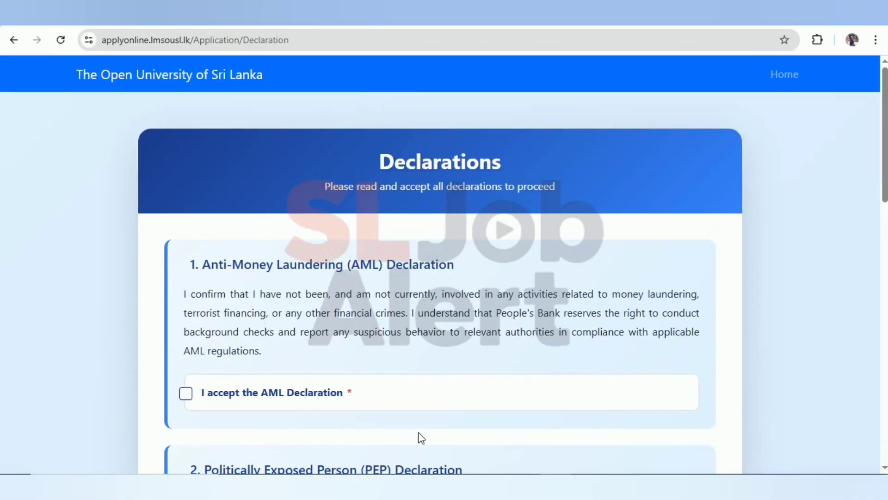
click(422, 389)
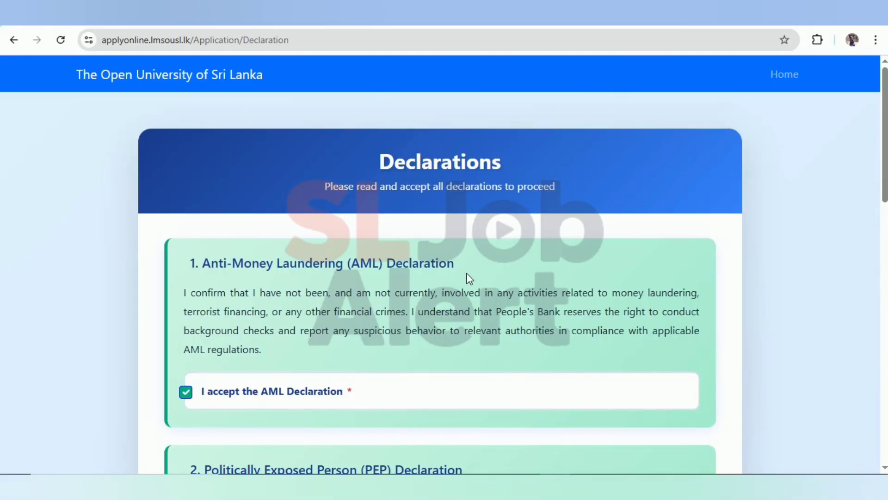
scroll(470, 278, down, 2)
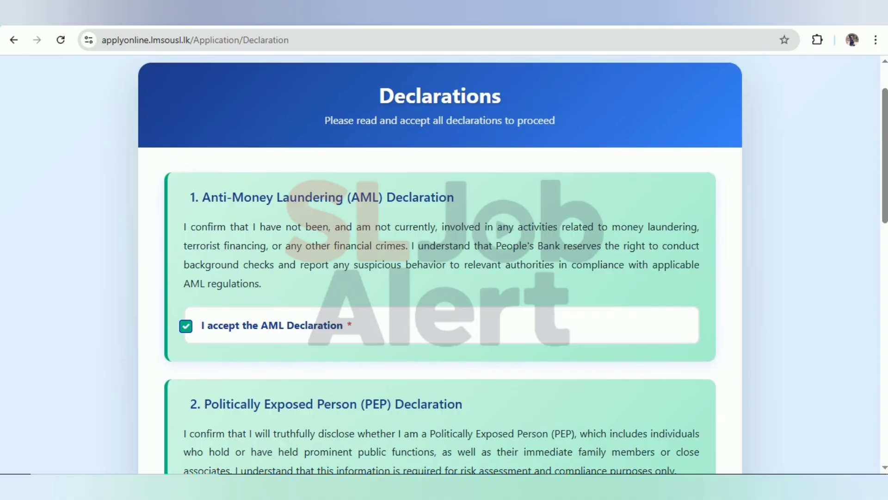
scroll(345, 298, down, 2)
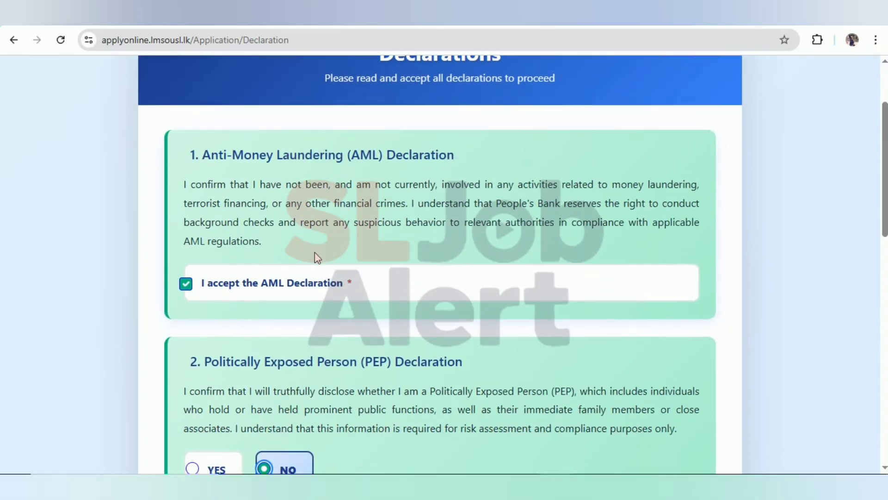
scroll(286, 287, down, 4)
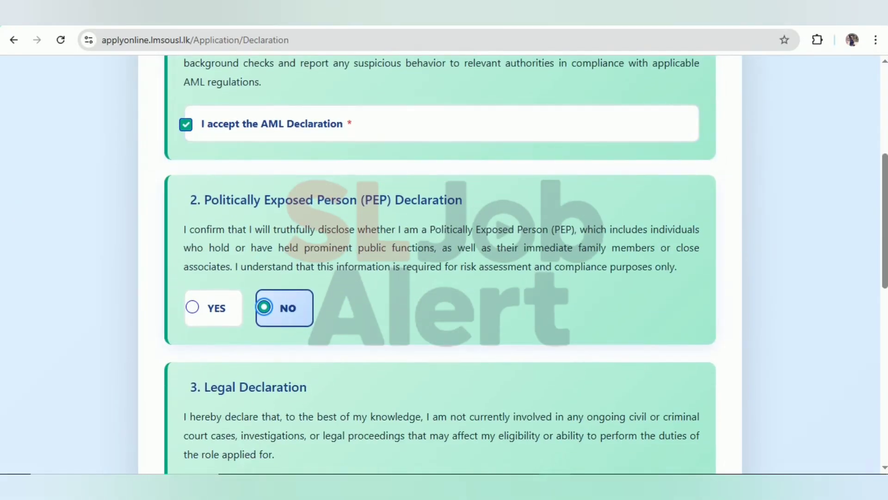
scroll(439, 264, down, 6)
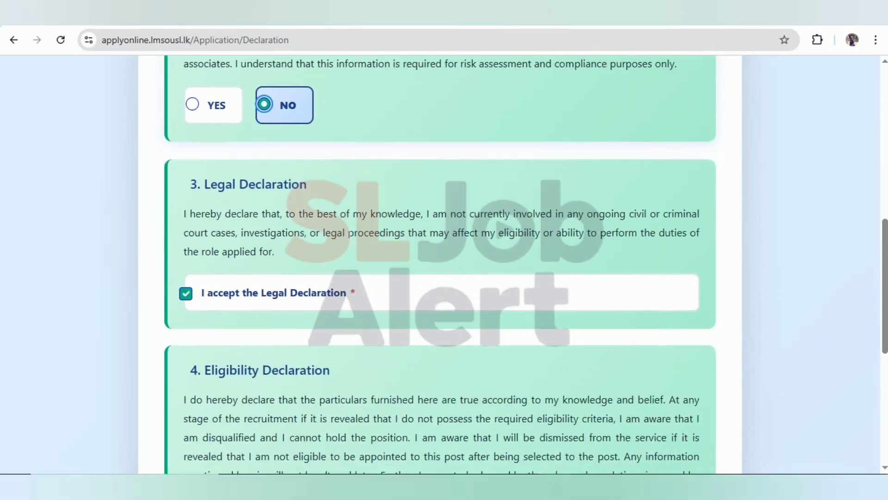
scroll(293, 223, down, 4)
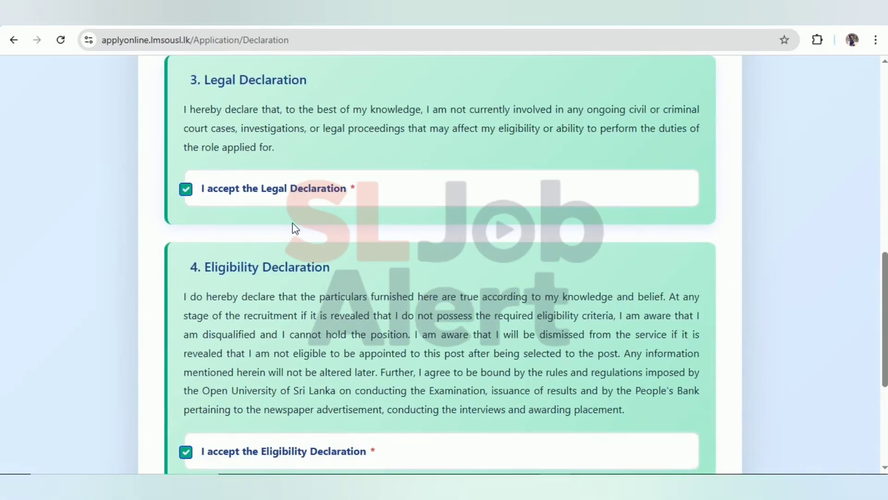
scroll(279, 276, down, 2)
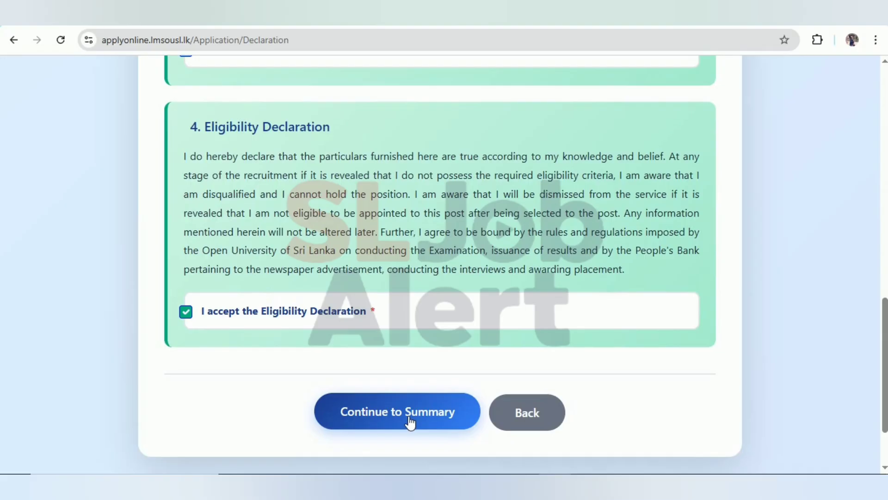
click(410, 420)
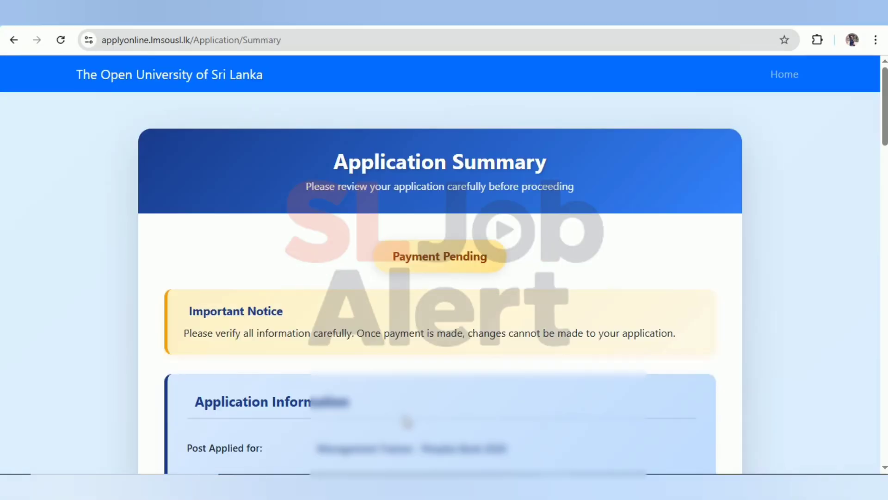
scroll(407, 422, down, 1)
scroll(407, 422, down, 1)
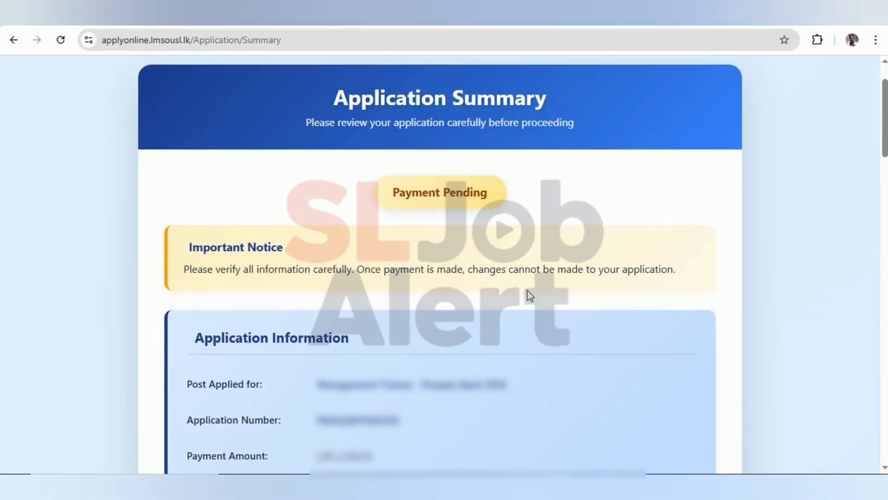
scroll(530, 295, down, 1)
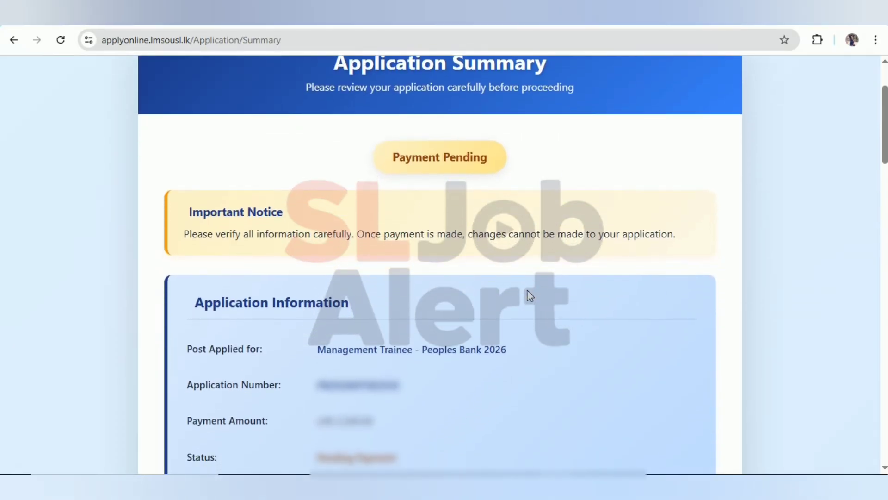
scroll(530, 295, up, 1)
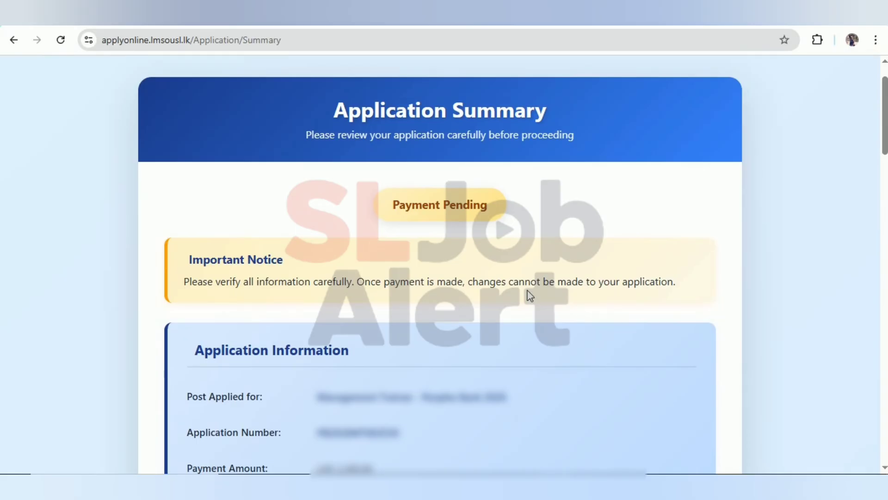
scroll(530, 295, down, 1)
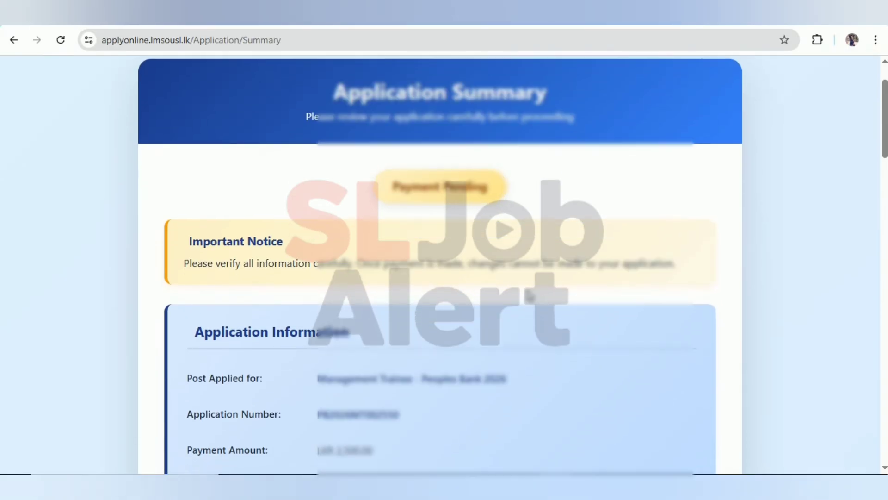
scroll(530, 295, down, 3)
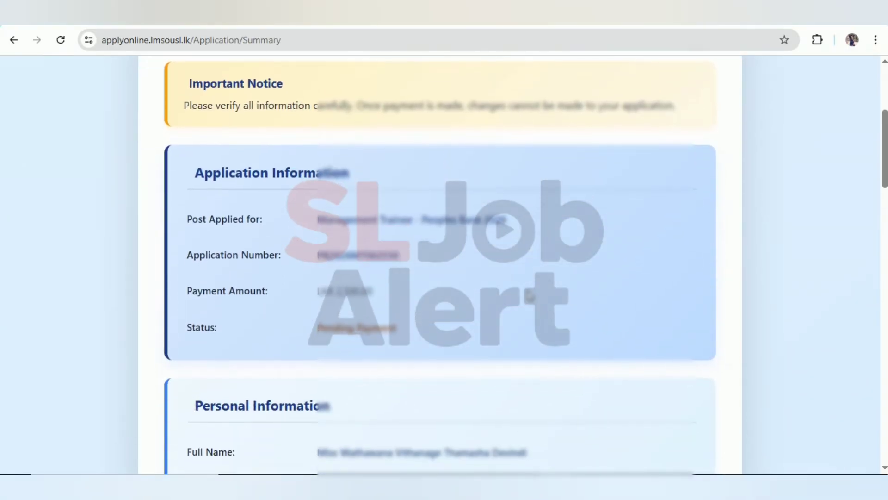
scroll(530, 295, down, 2)
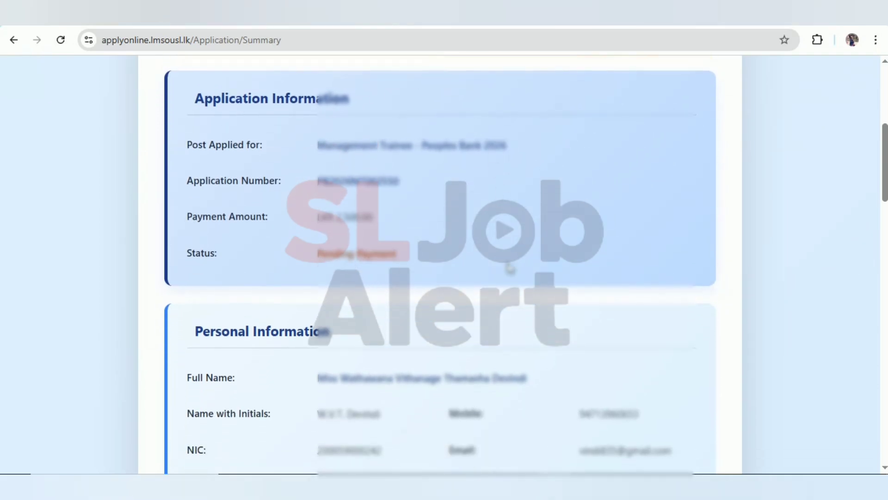
scroll(509, 267, down, 4)
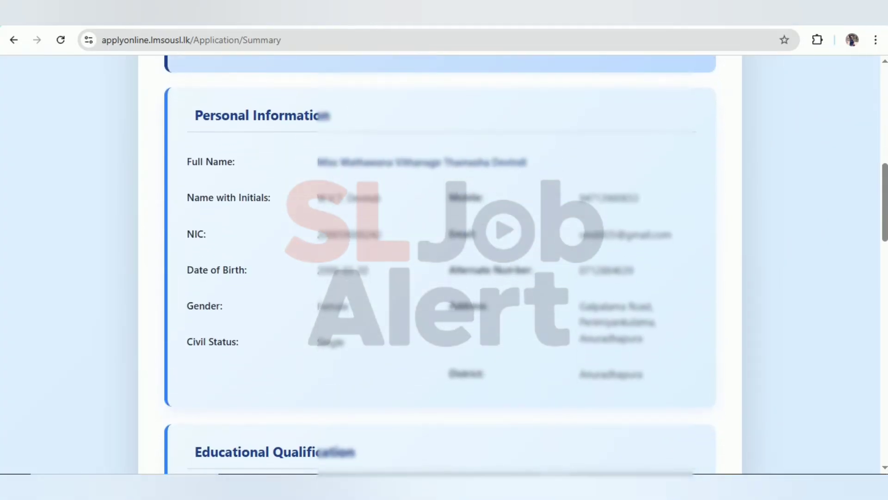
scroll(411, 318, down, 7)
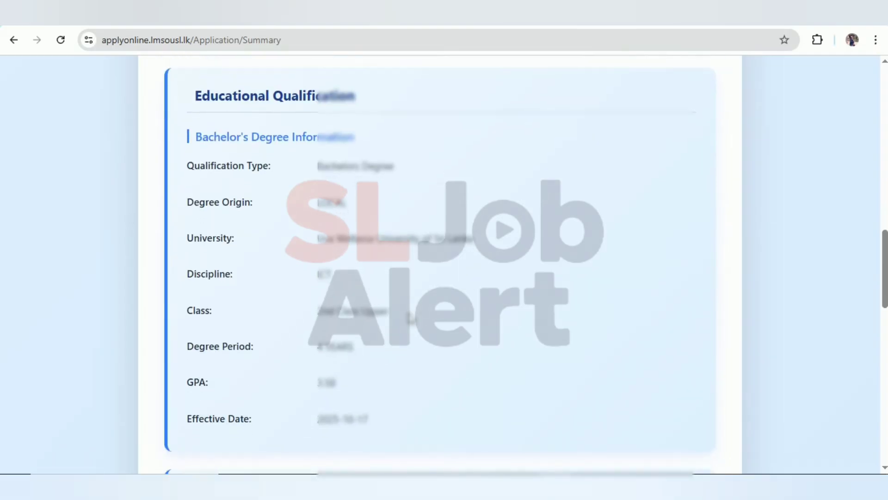
scroll(411, 318, down, 8)
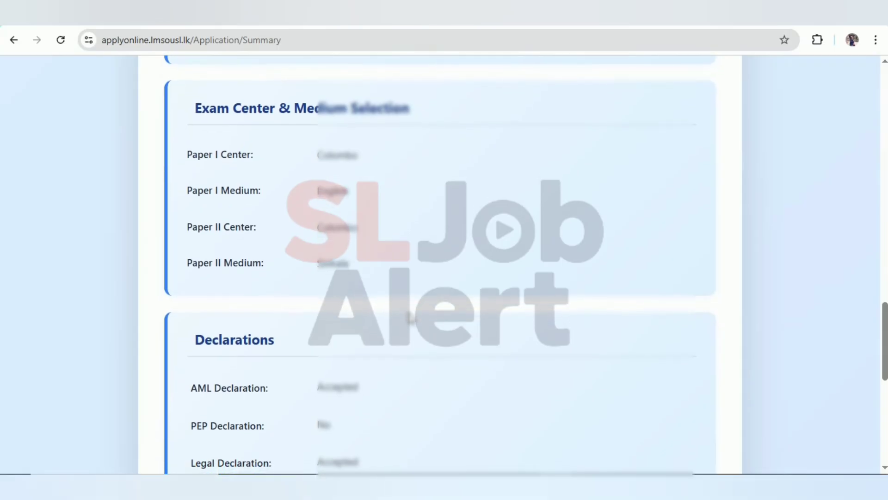
scroll(411, 318, down, 4)
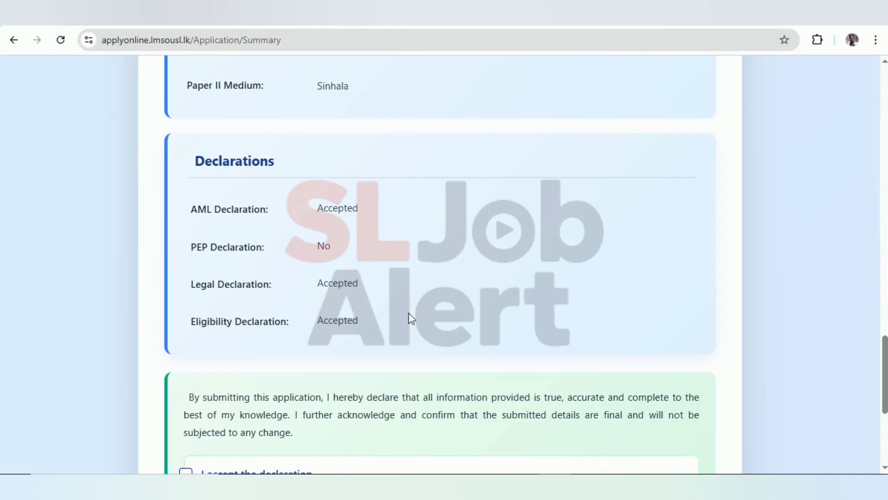
scroll(412, 319, down, 4)
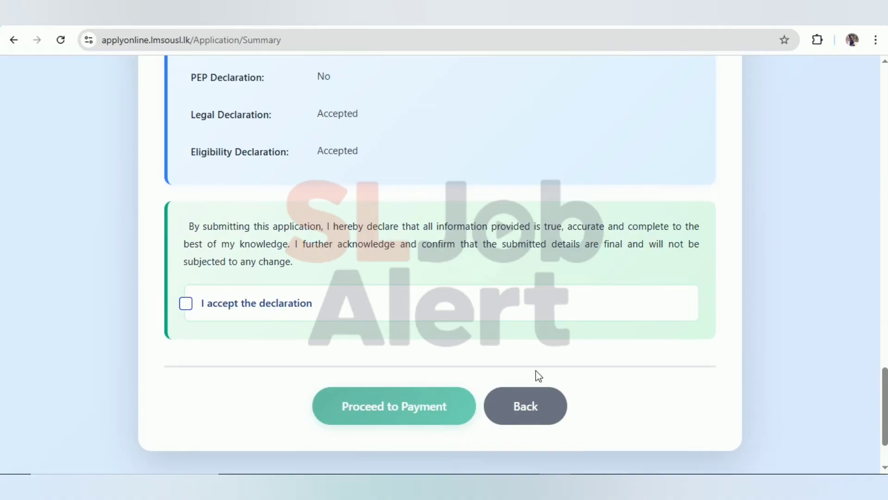
click(530, 409)
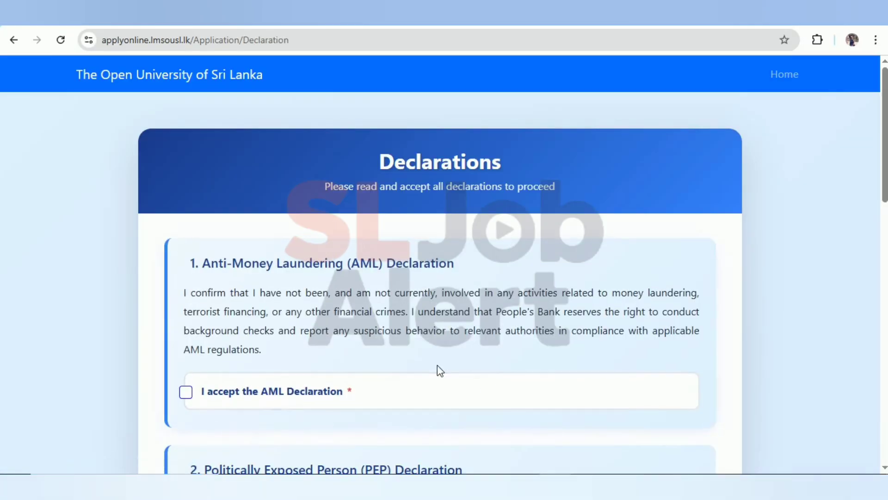
scroll(437, 370, down, 15)
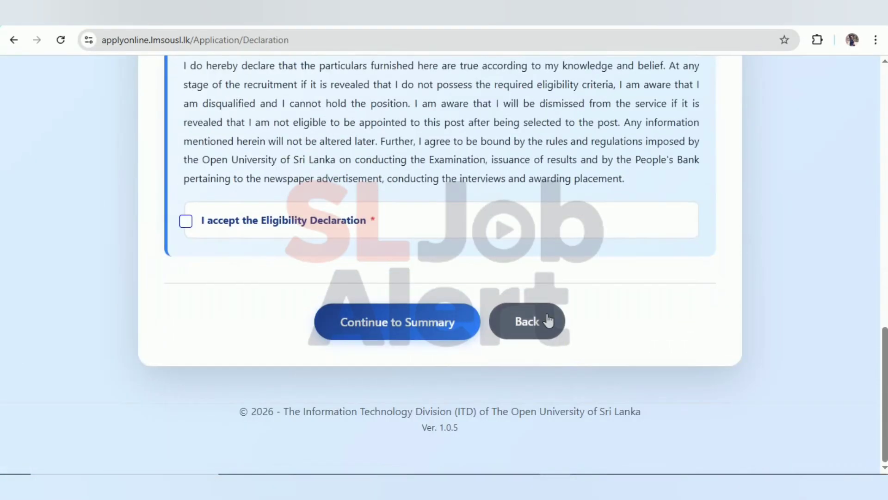
click(548, 321)
scroll(462, 313, down, 5)
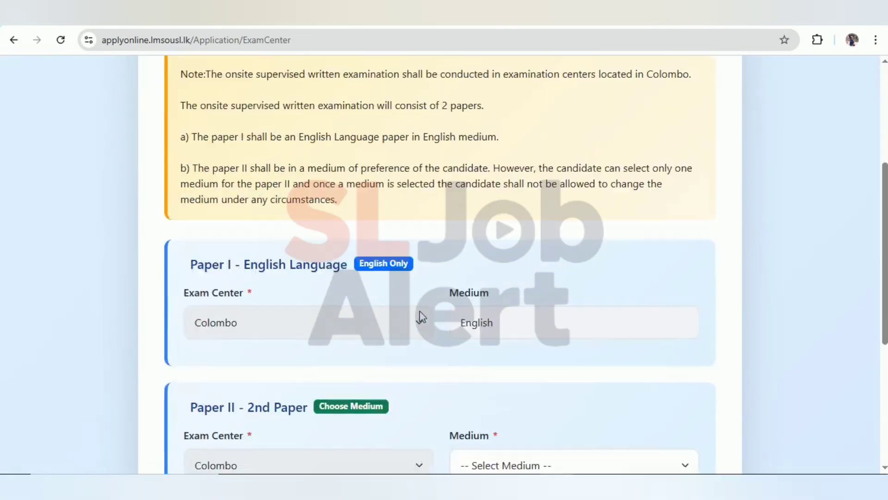
scroll(420, 317, down, 5)
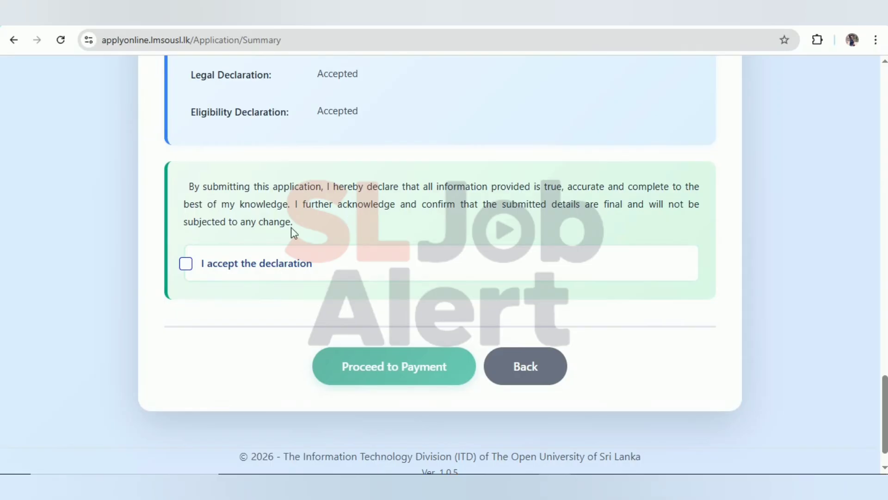
Step: Accept the final submission declaration and proceed to the LKR 2,500.00 payment
click(187, 264)
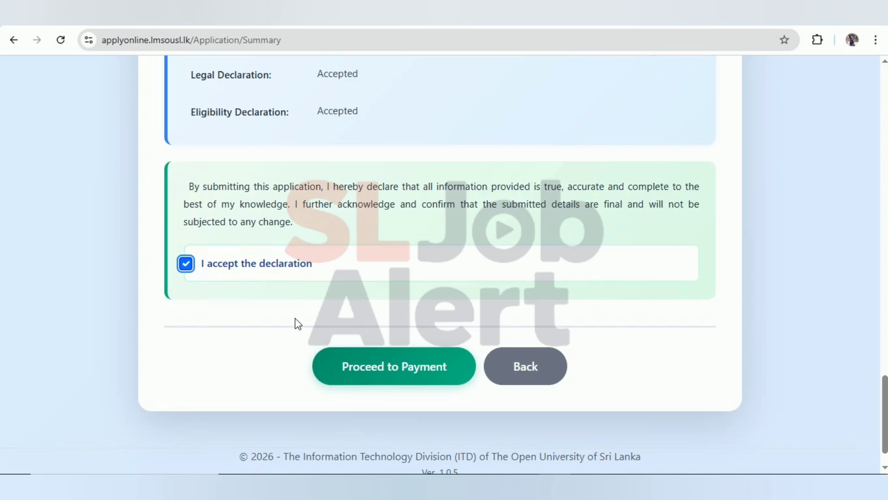
click(400, 378)
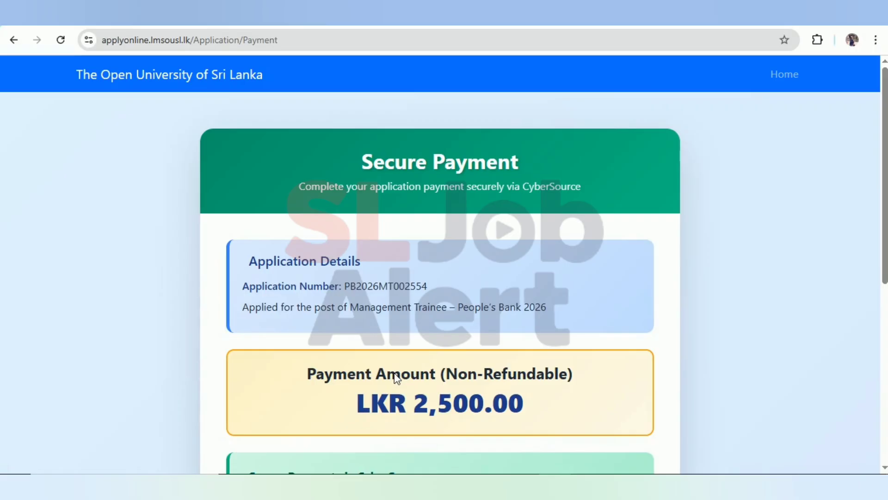
Step: Review the Secure Payment page and continue to the People's Bank card payment form
scroll(396, 377, down, 2)
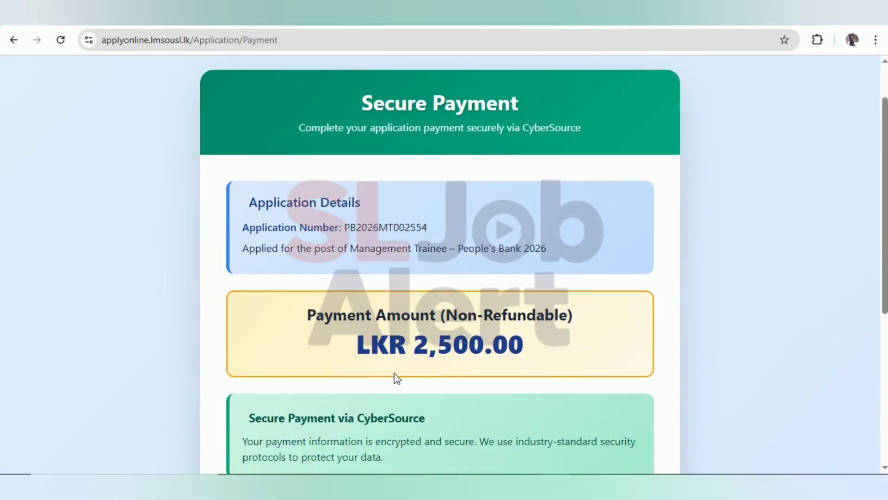
scroll(396, 378, down, 2)
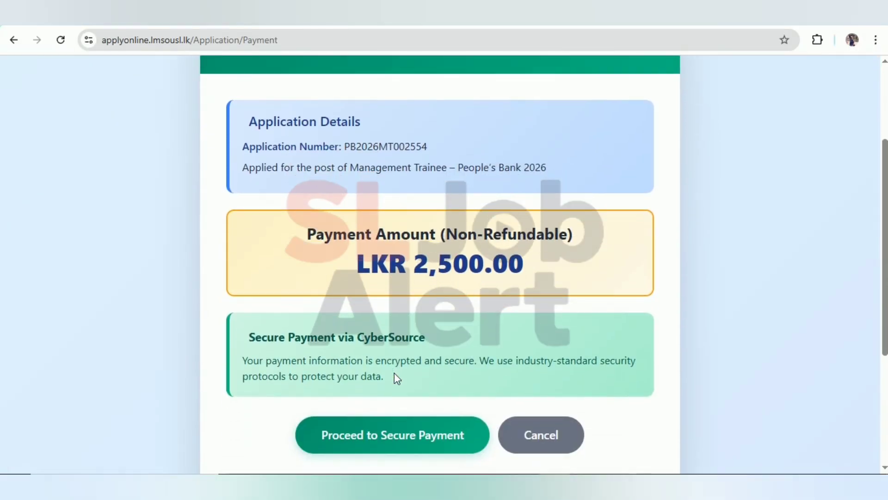
scroll(394, 372, up, 1)
scroll(394, 373, down, 1)
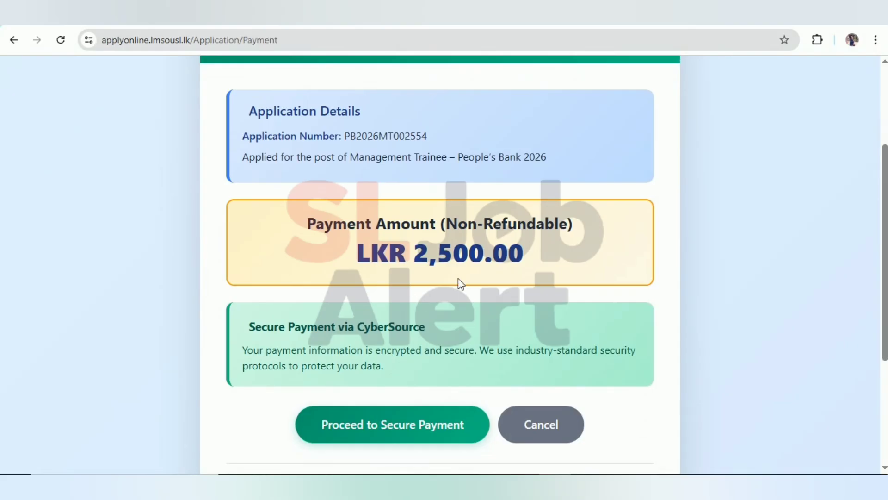
scroll(458, 279, down, 1)
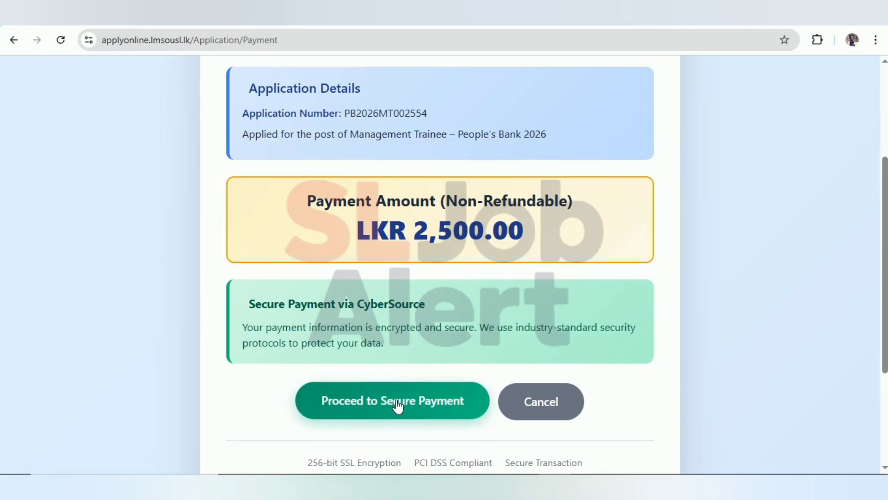
scroll(398, 406, down, 1)
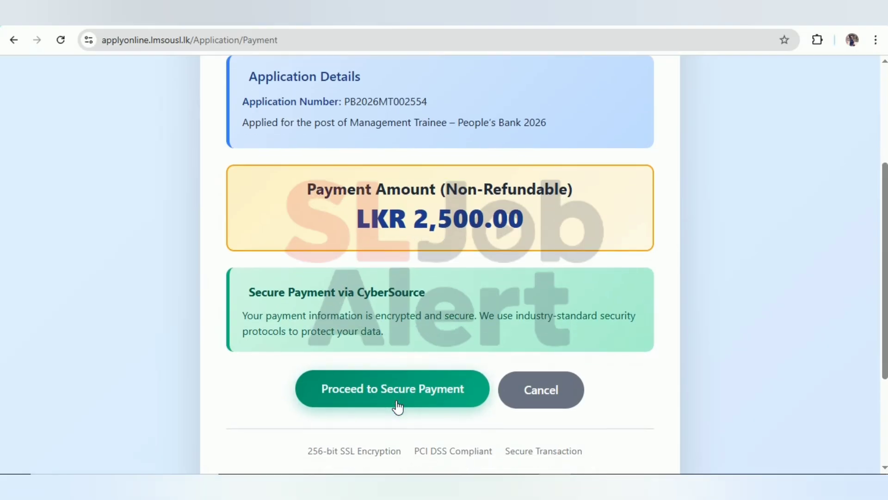
click(397, 406)
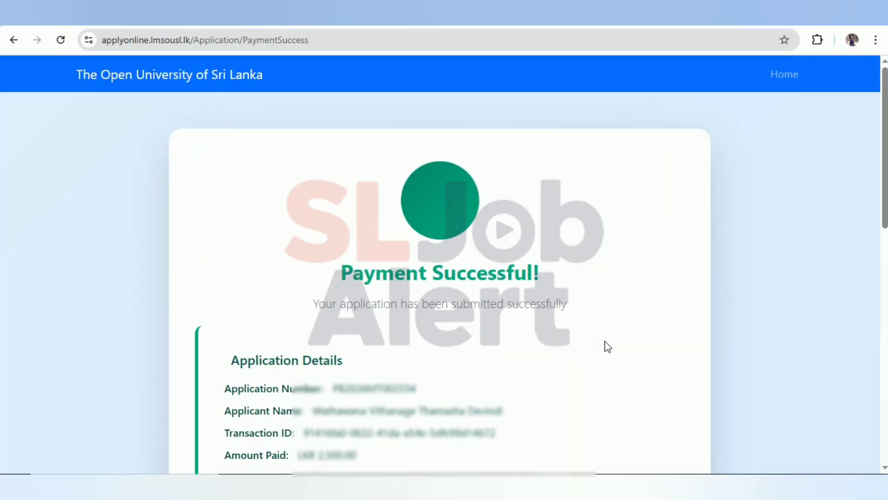
Step: Print the Payment Successful receipt, opening the print dialog with Save as PDF
scroll(607, 347, down, 2)
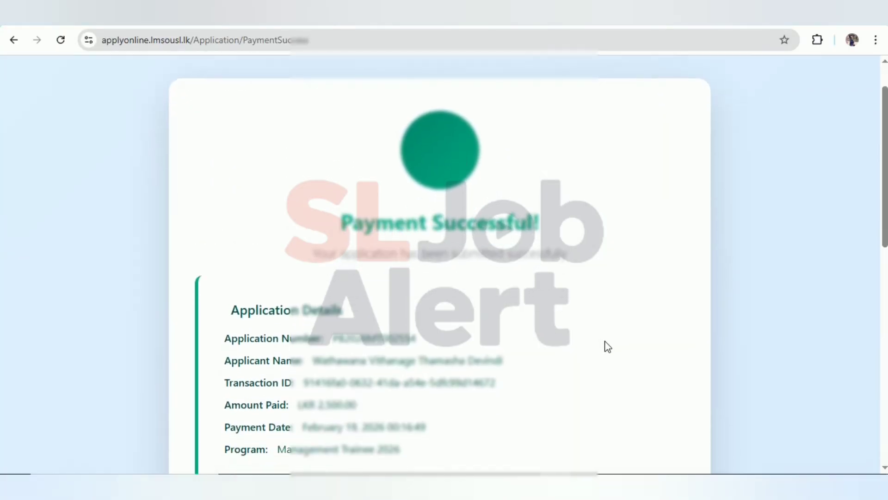
scroll(608, 347, down, 2)
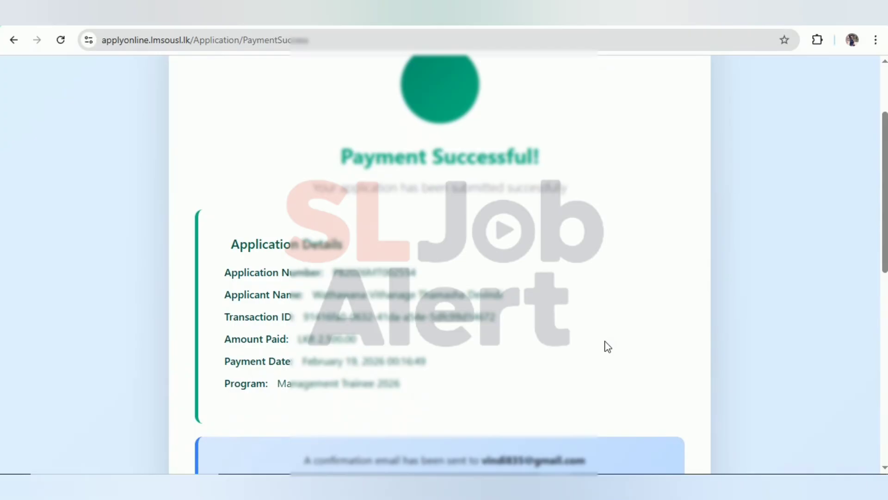
scroll(607, 347, down, 3)
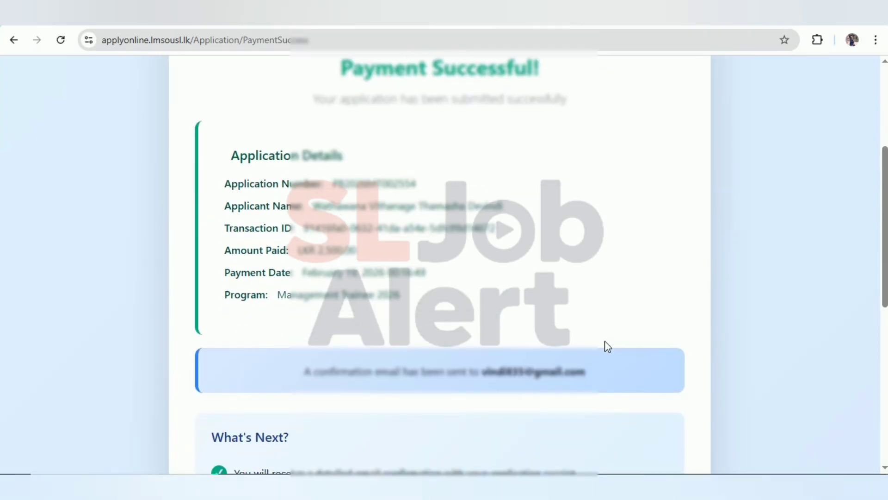
scroll(607, 347, down, 1)
scroll(608, 347, down, 2)
scroll(607, 346, down, 3)
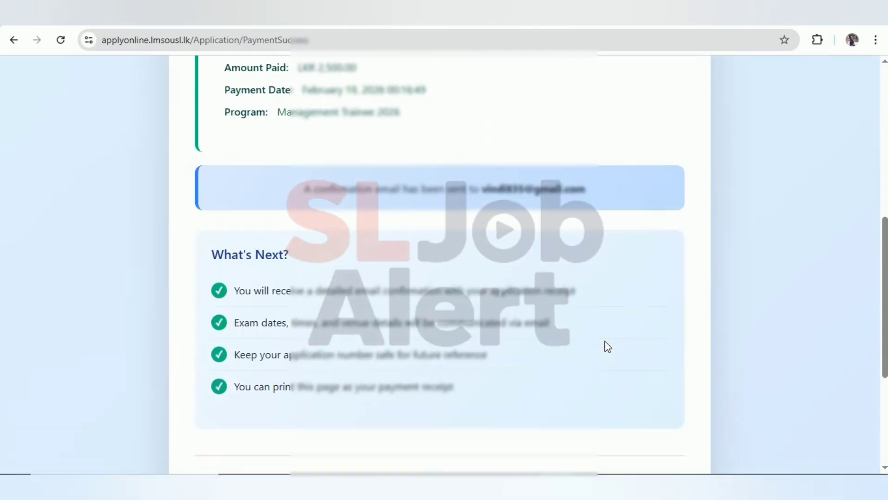
scroll(607, 346, down, 3)
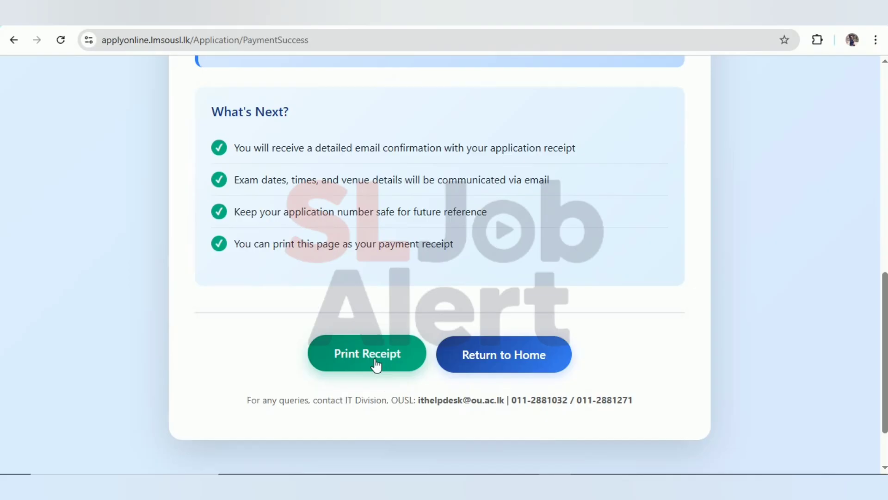
click(376, 366)
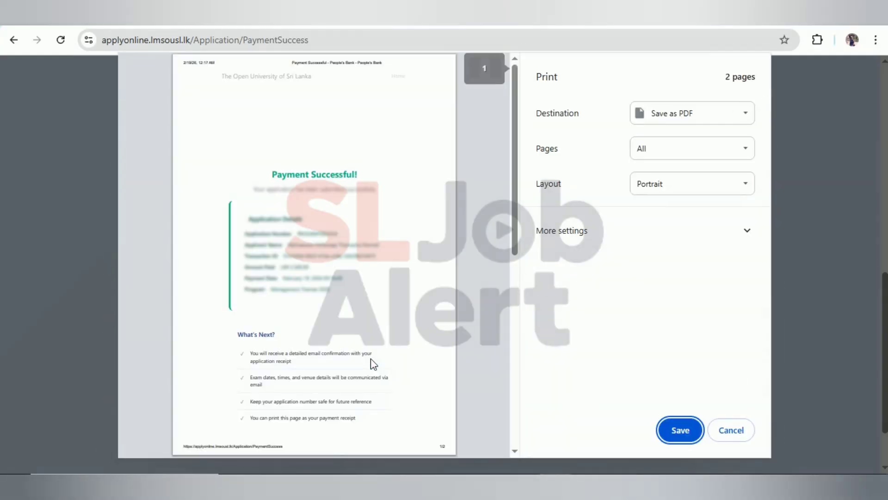